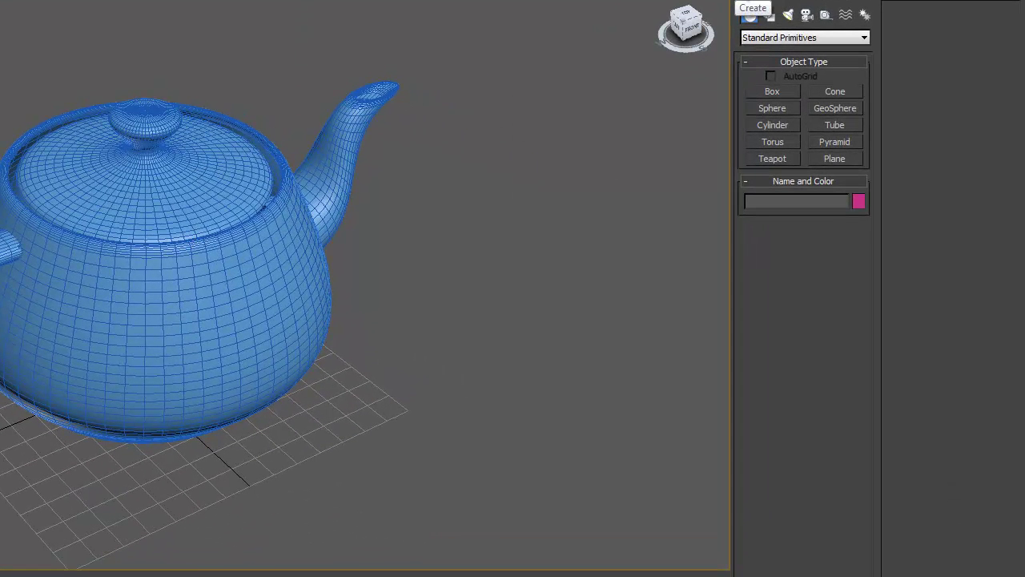
Show the camera object types, check the VRay cameras, and return to the Standard camera category.
click(807, 16)
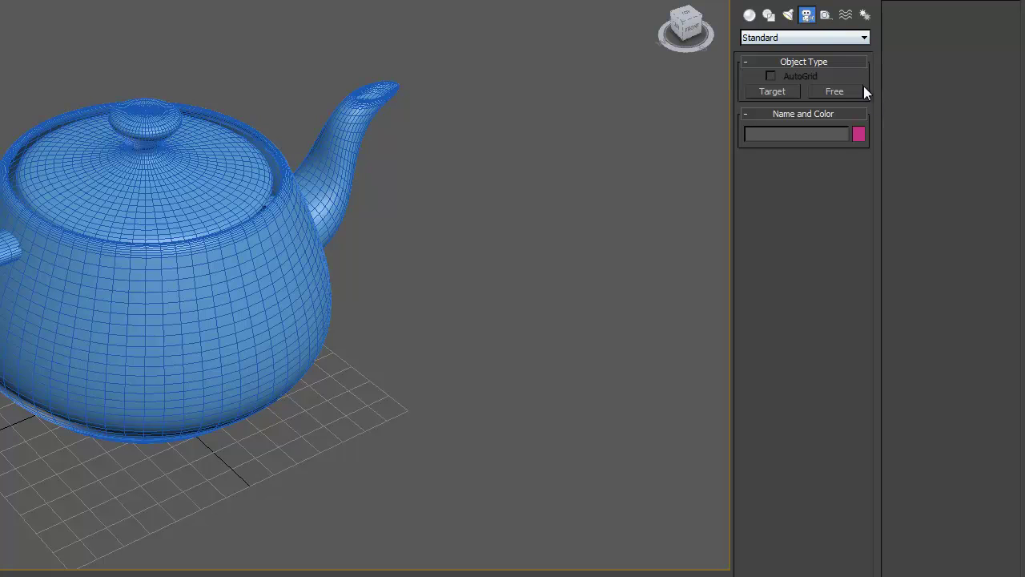
click(836, 38)
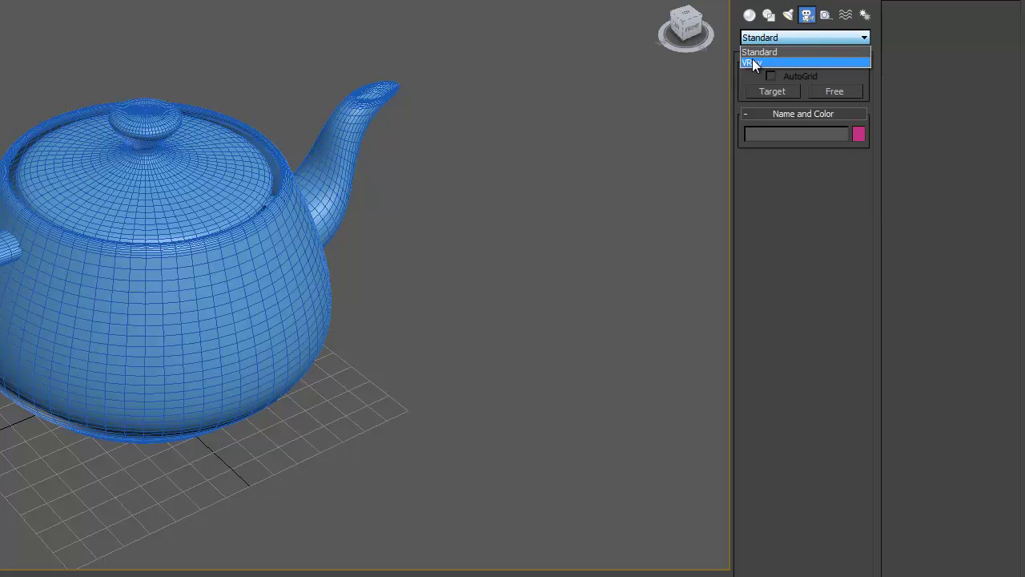
click(762, 62)
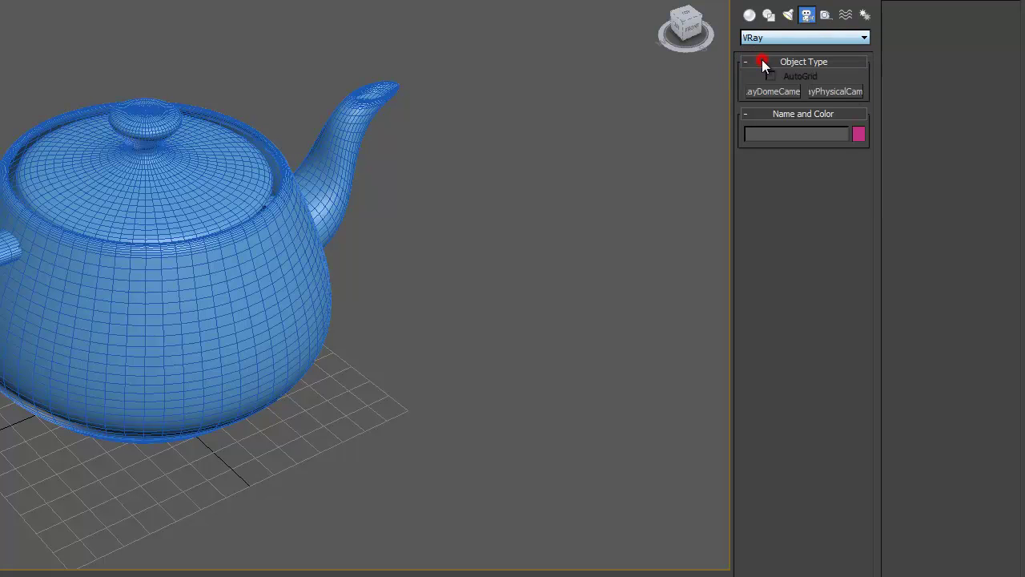
click(783, 37)
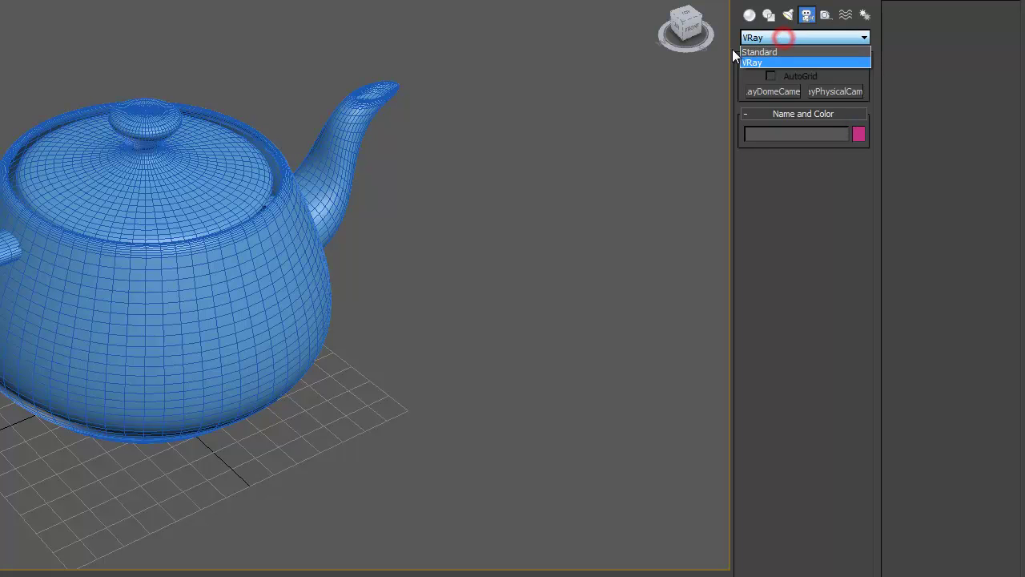
click(766, 52)
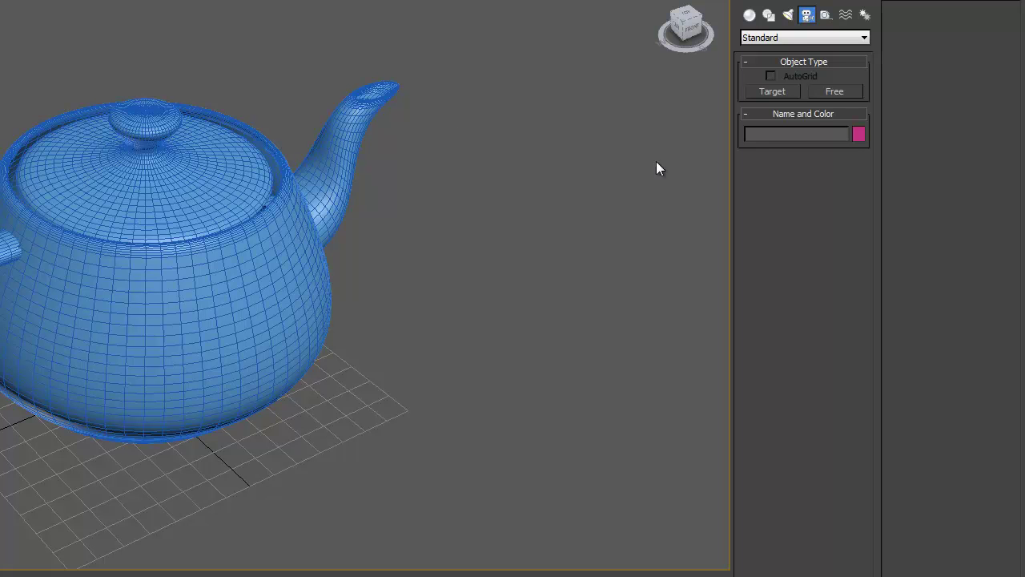
Create a standard Free camera in the Perspective view beside the teapot's spout.
middle_drag(395, 187, 365, 173)
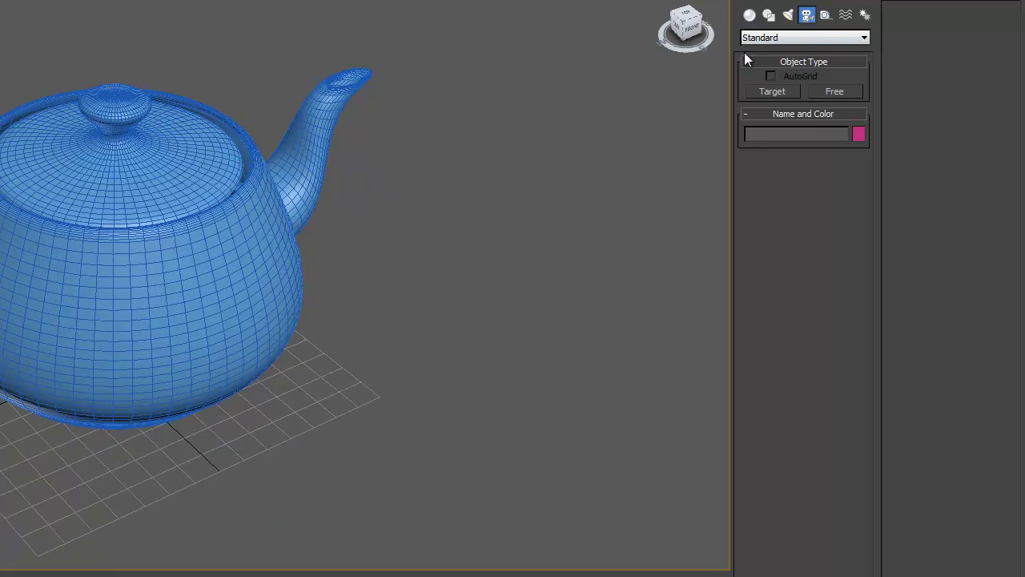
middle_drag(448, 123, 437, 142)
middle_drag(310, 174, 293, 179)
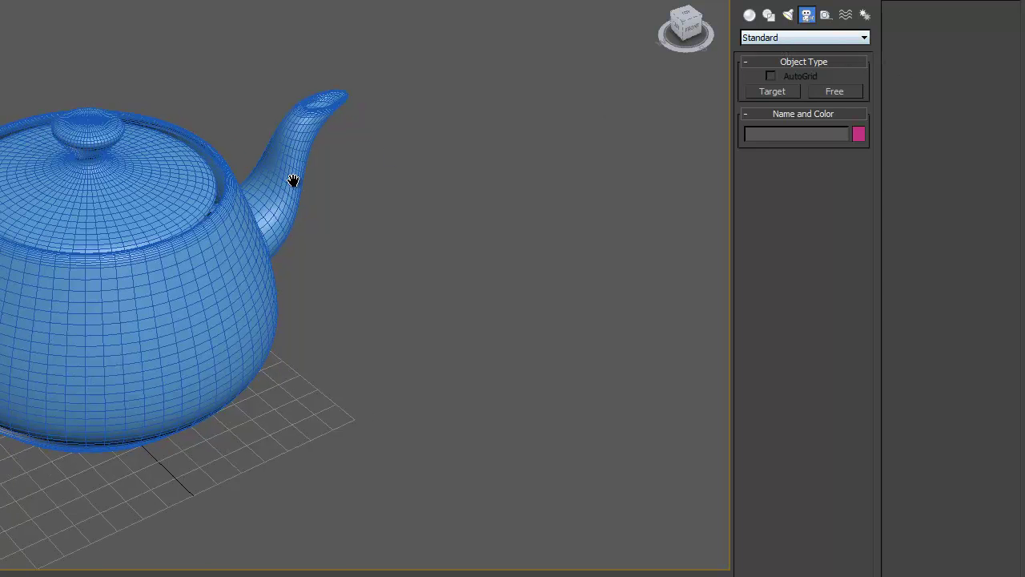
middle_drag(272, 293, 274, 292)
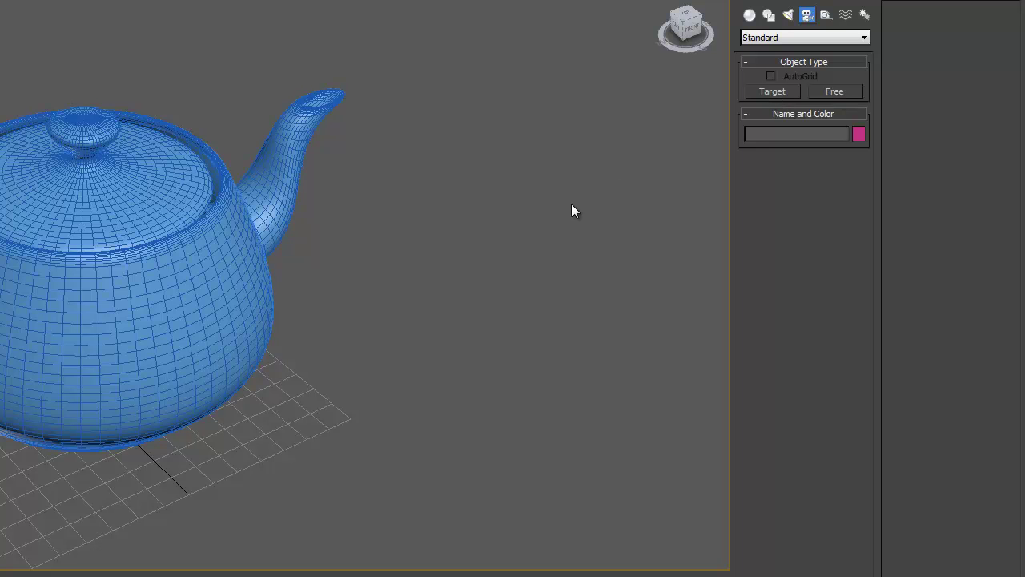
click(837, 92)
click(400, 245)
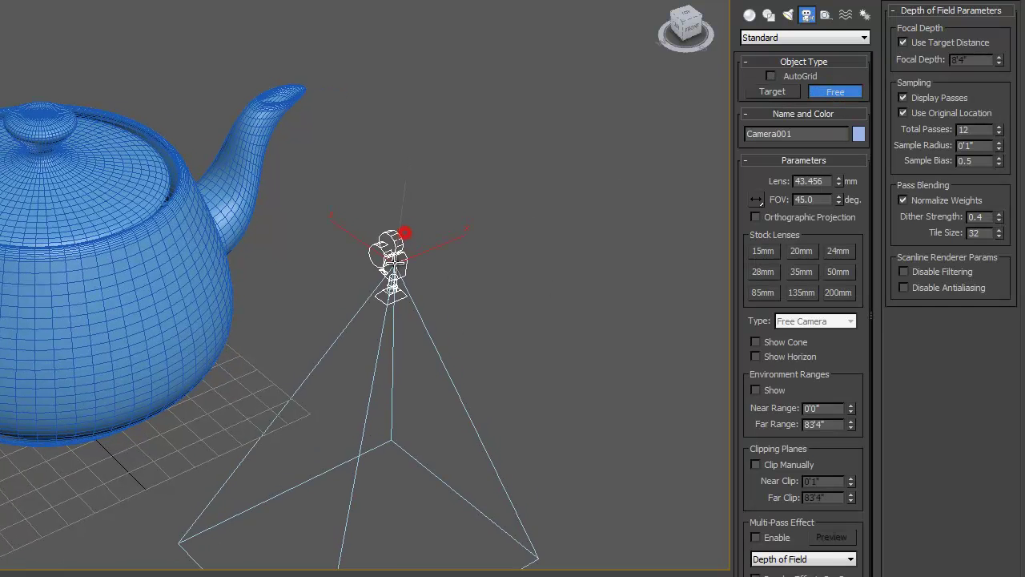
drag(405, 233, 385, 174)
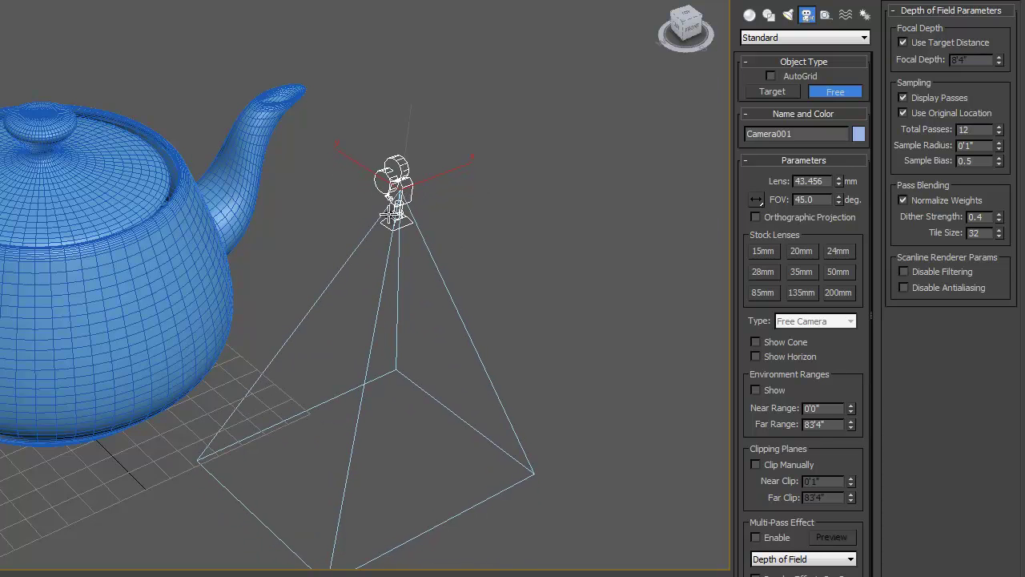
Create a standard Target camera beyond the free camera, with its target point placed lower and closer to the teapot.
click(785, 96)
middle_drag(500, 292, 415, 266)
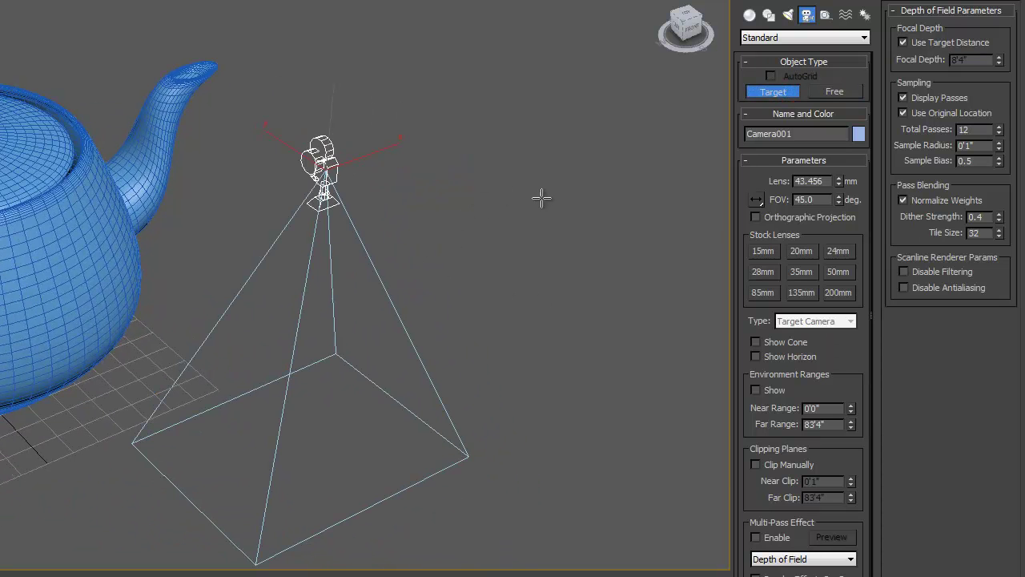
drag(541, 198, 410, 417)
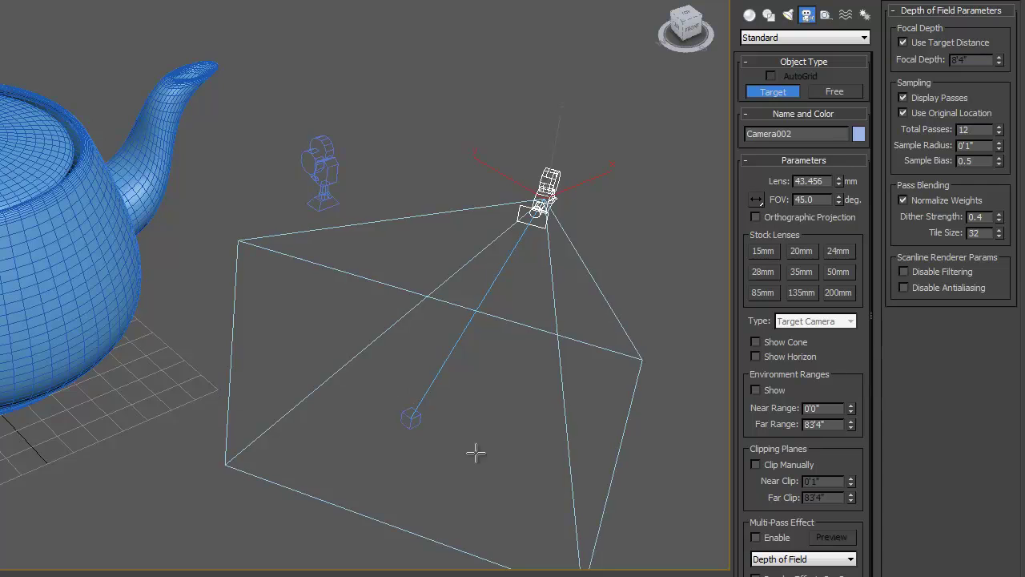
middle_drag(476, 453, 395, 393)
right_click(299, 160)
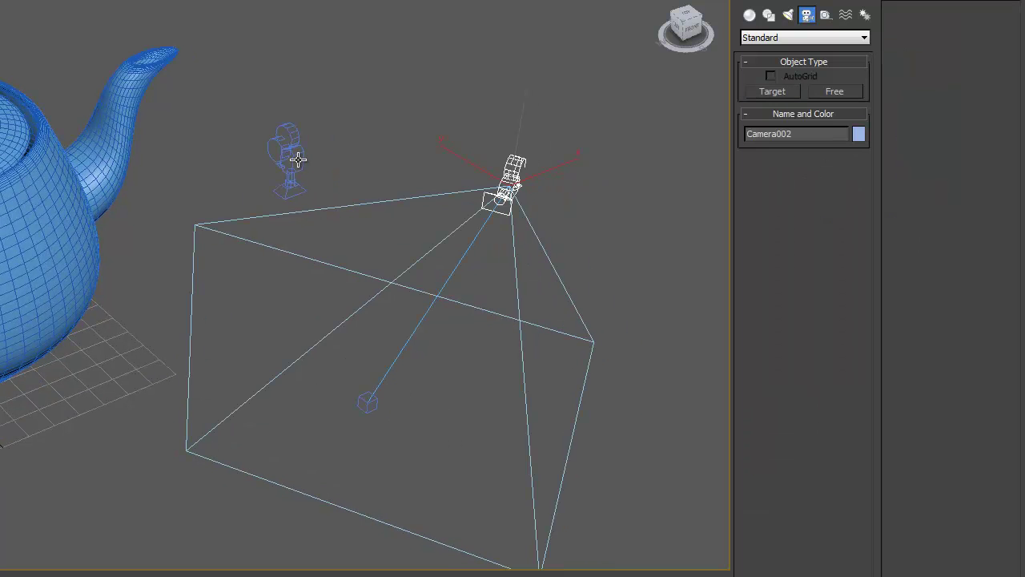
Select the free camera and move it a short distance along the Y axis.
click(298, 159)
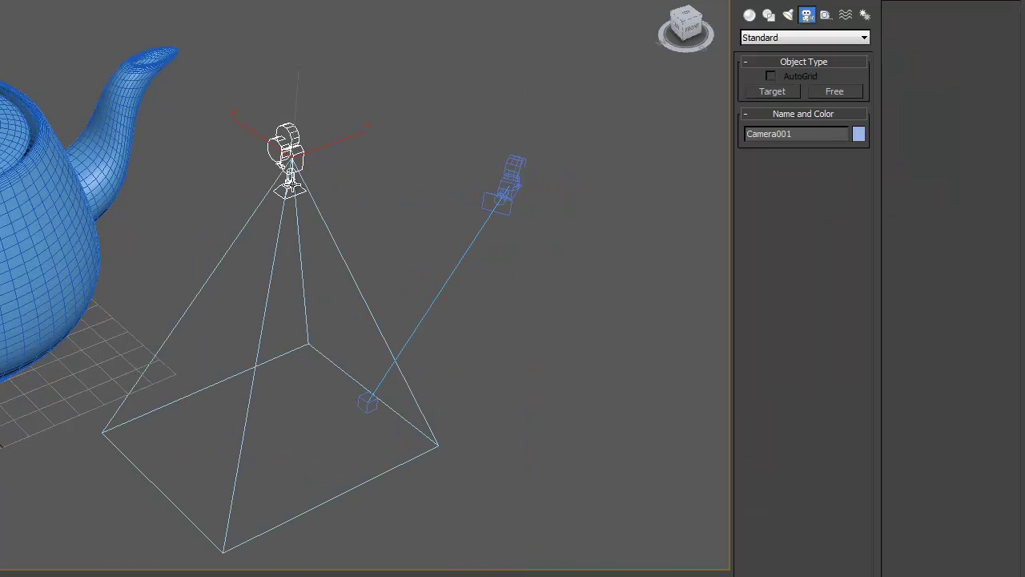
key(w)
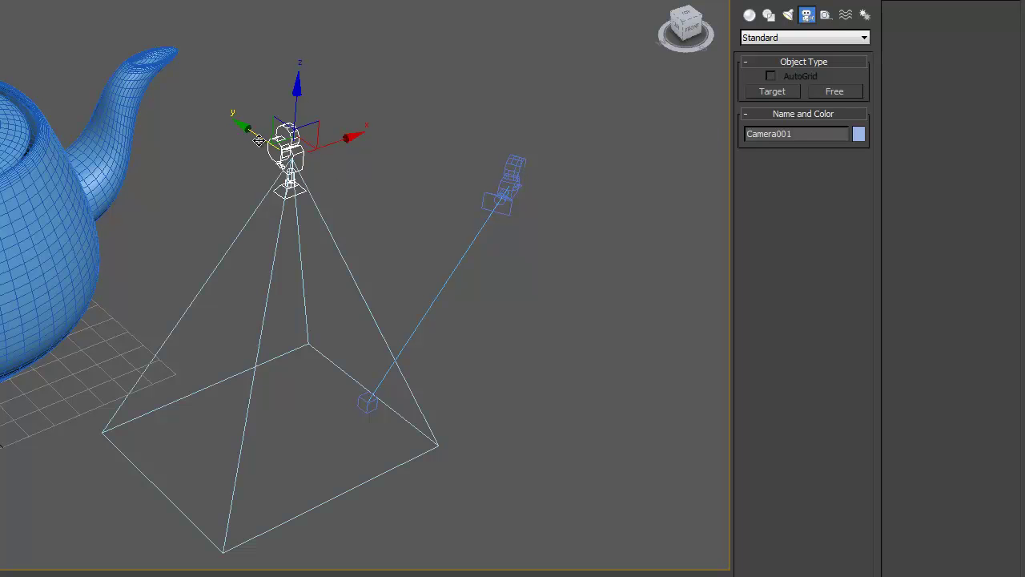
drag(276, 164, 227, 158)
middle_drag(284, 208, 285, 223)
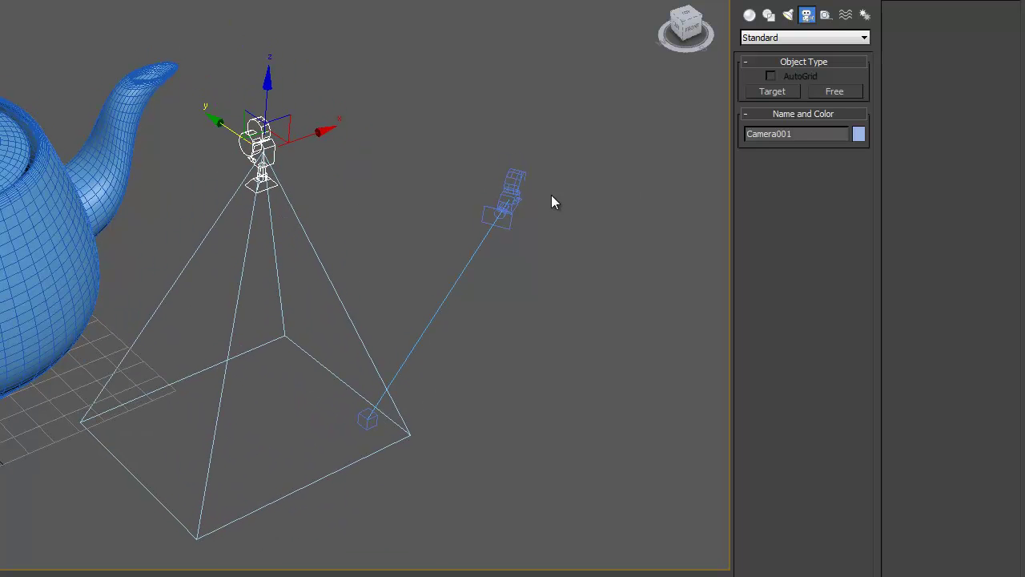
Move the target camera's target point along the Y axis, and move the camera body separately along the same axis.
click(511, 189)
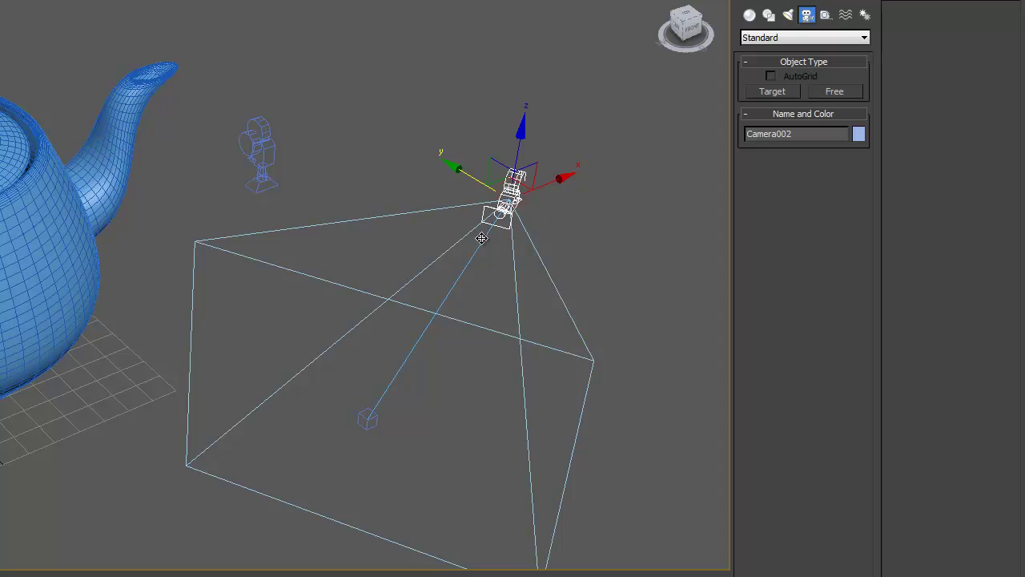
click(365, 421)
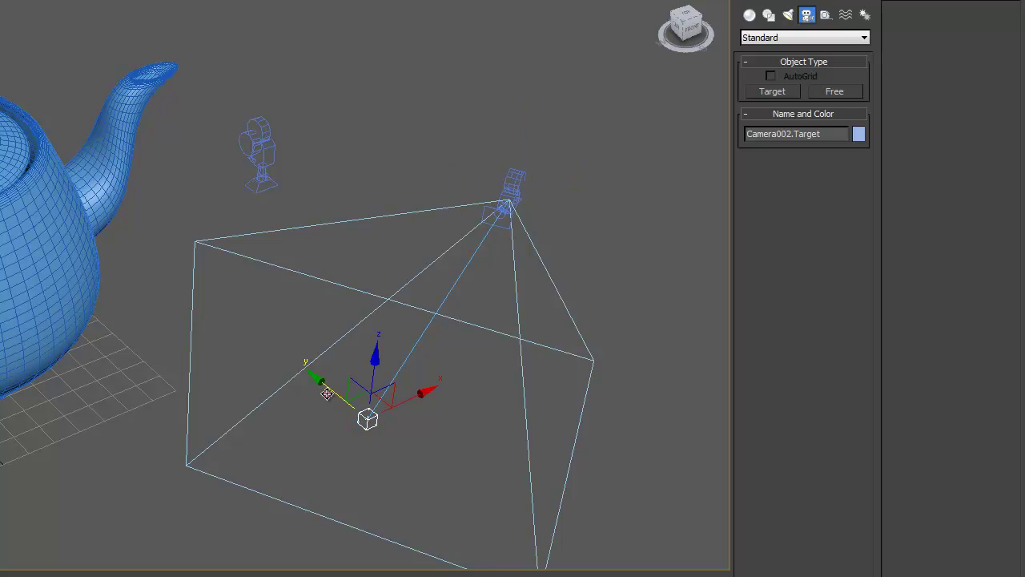
drag(332, 395, 286, 371)
click(514, 193)
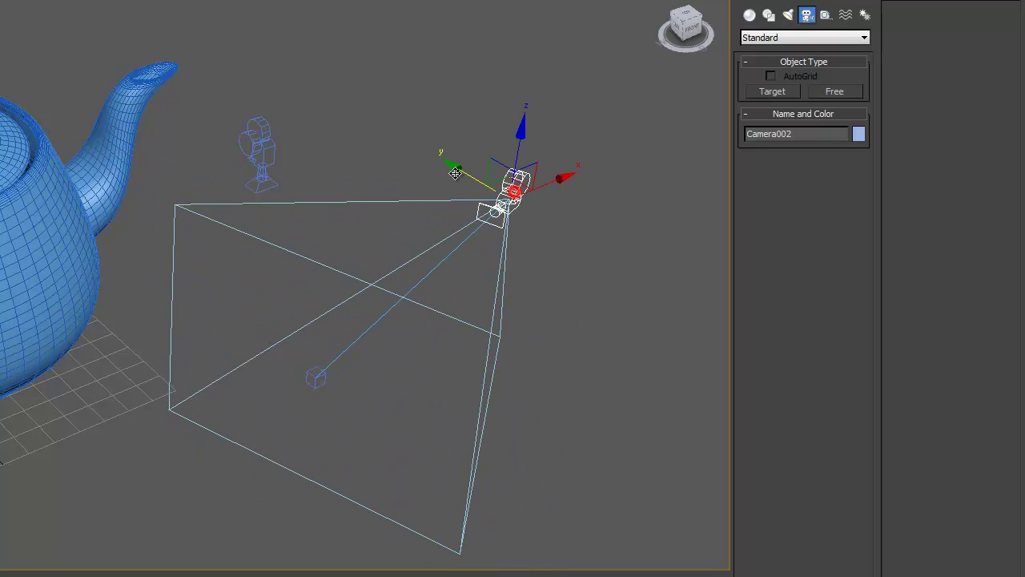
drag(455, 171, 210, 144)
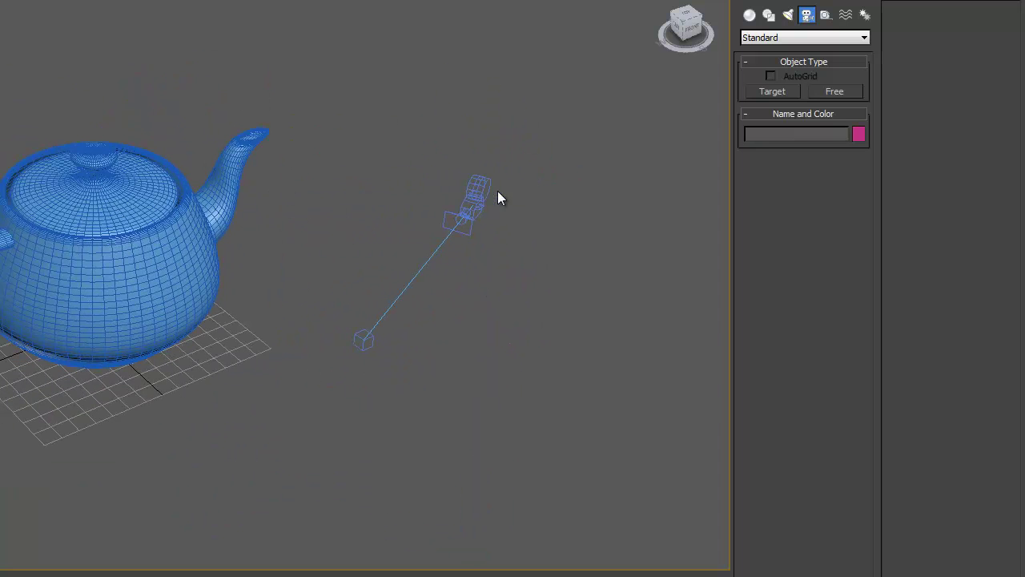
Select the target camera and move it along the X axis closer to the teapot.
click(495, 192)
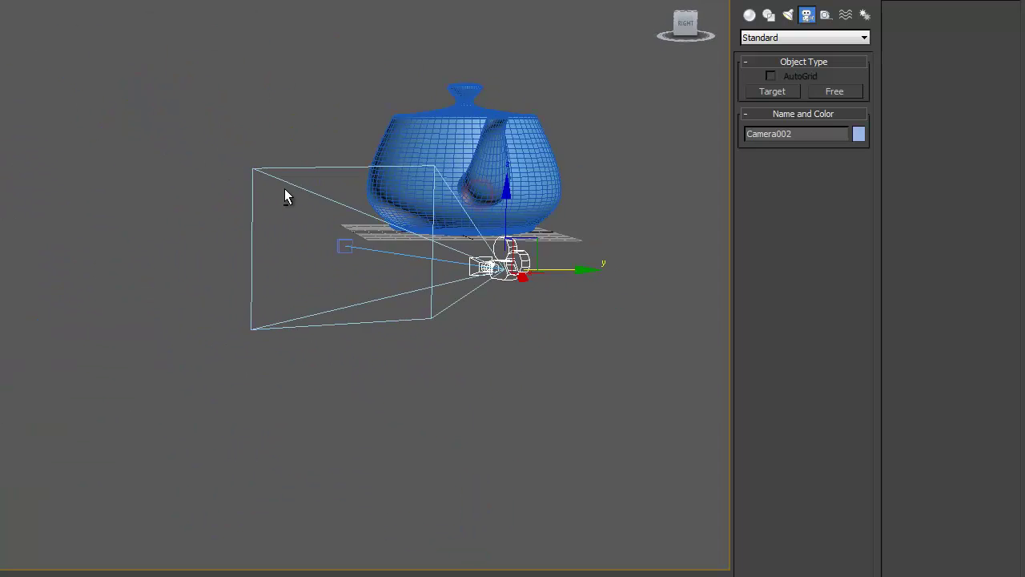
alt+middle_drag(284, 188, 327, 309)
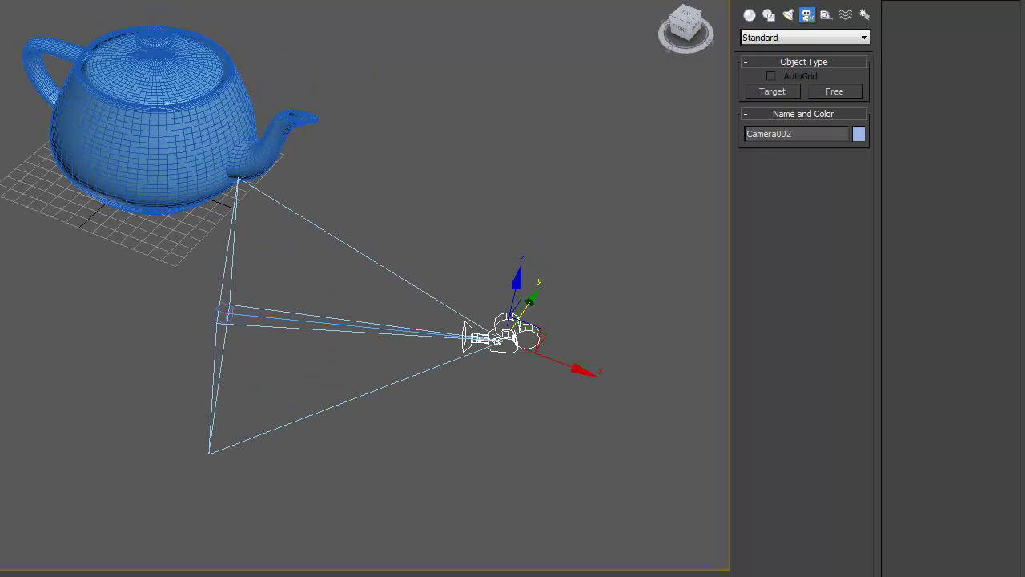
middle_drag(486, 445, 421, 425)
drag(499, 360, 385, 357)
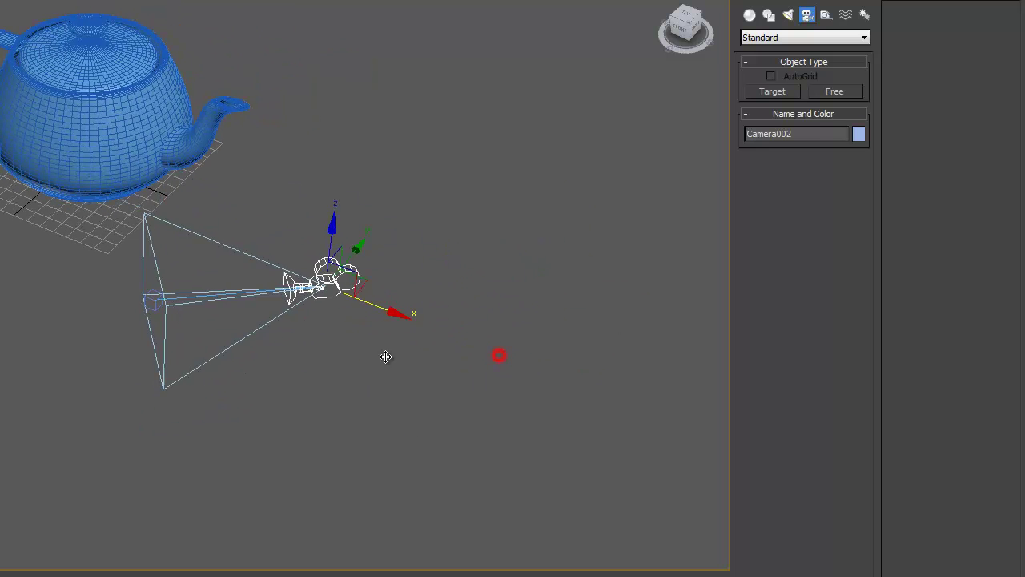
Move the camera's target point onto the teapot's body so the camera aims at it.
click(153, 299)
drag(186, 260, 251, 192)
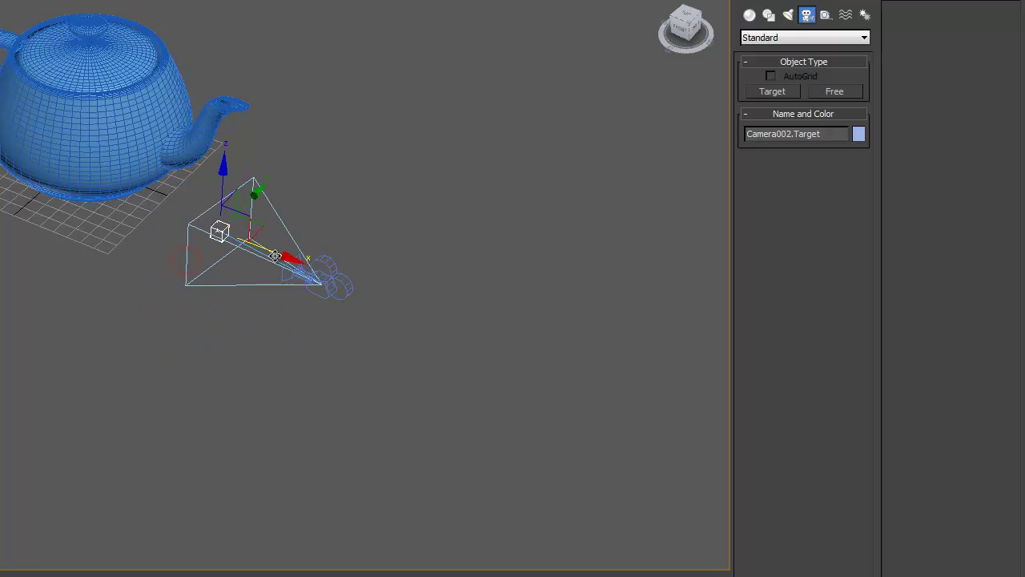
drag(275, 256, 188, 173)
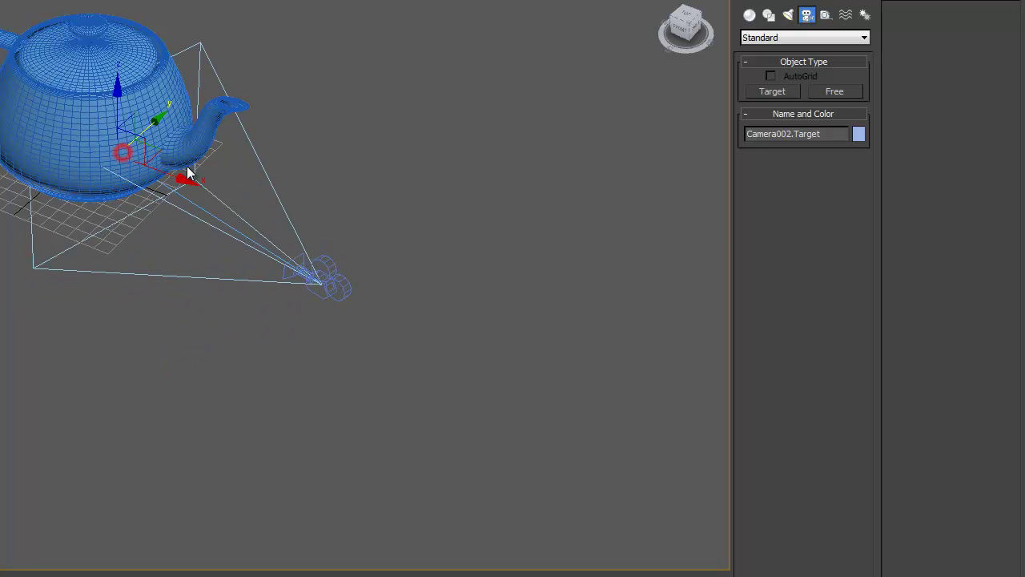
Move the target camera along the Y axis away from its target point and raise it along the Z axis.
click(323, 280)
drag(386, 329, 306, 419)
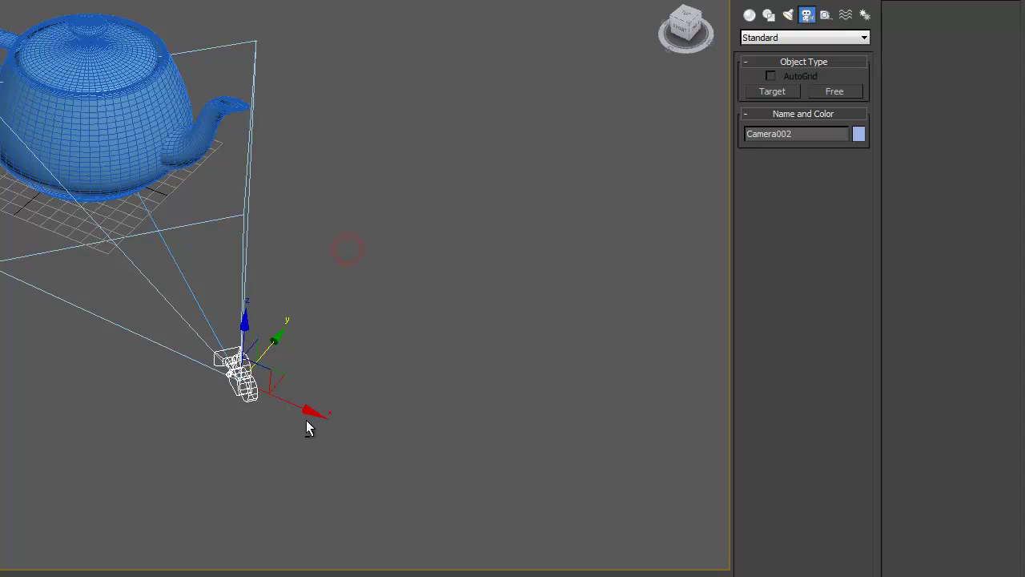
alt+middle_drag(305, 420, 293, 367)
drag(202, 256, 194, 189)
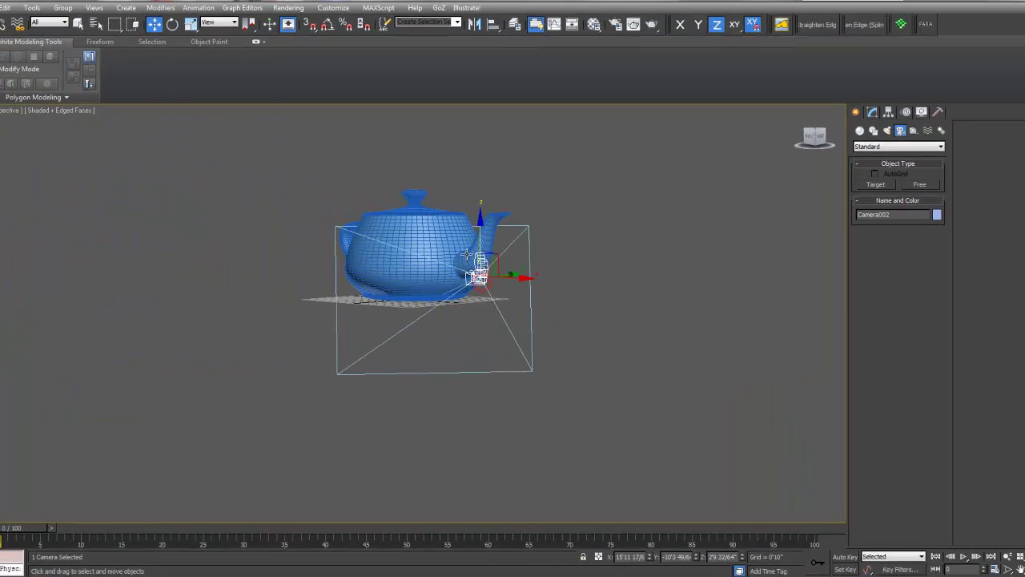
Select the teapot and inspect the camera's placement relative to it from a raised angle.
alt+middle_drag(466, 255, 464, 348)
click(439, 285)
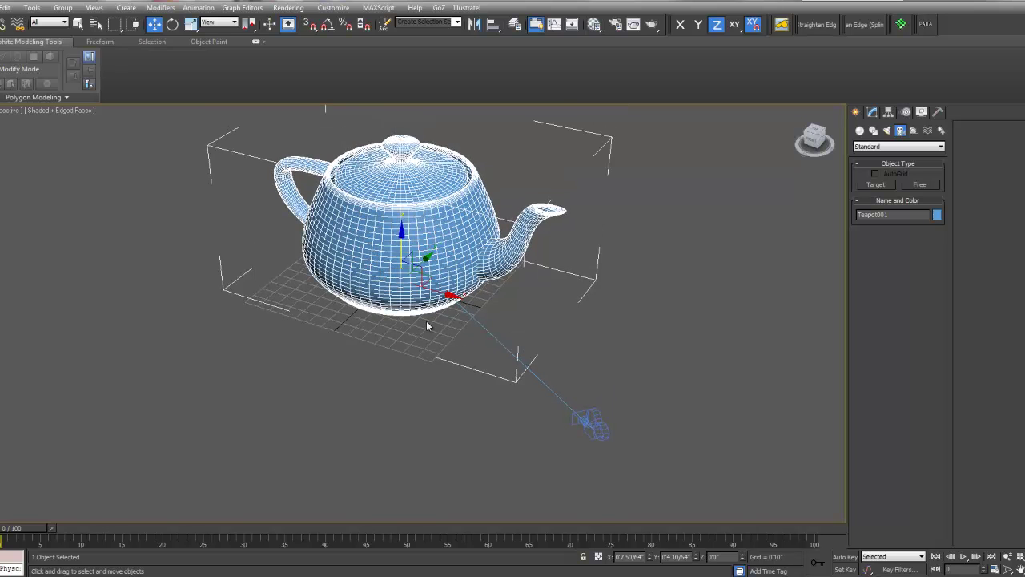
middle_drag(426, 320, 427, 331)
alt+middle_drag(563, 294, 715, 457)
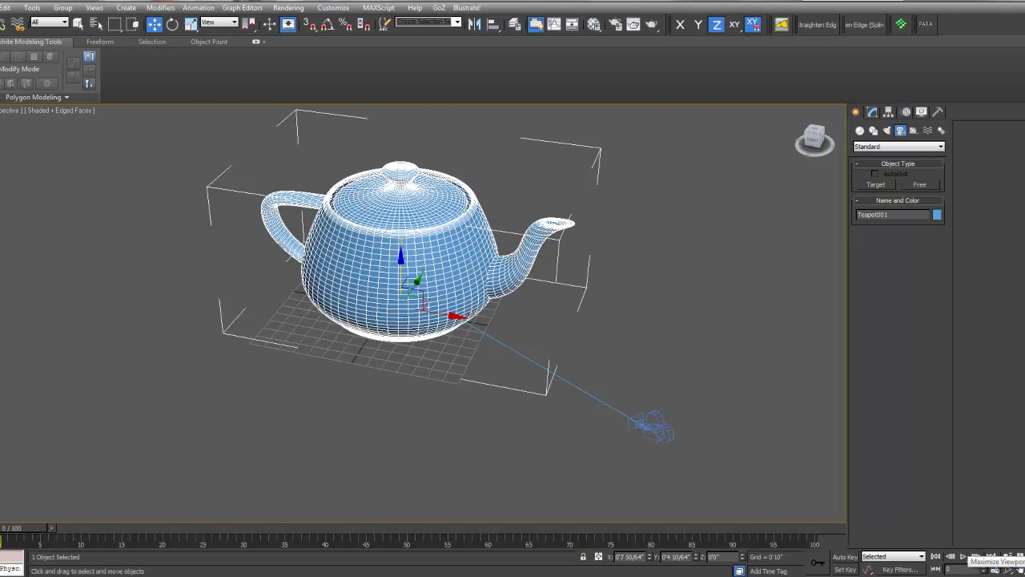
Return to the four-viewport layout and switch the Perspective viewport to the Camera002 view.
key(alt+w)
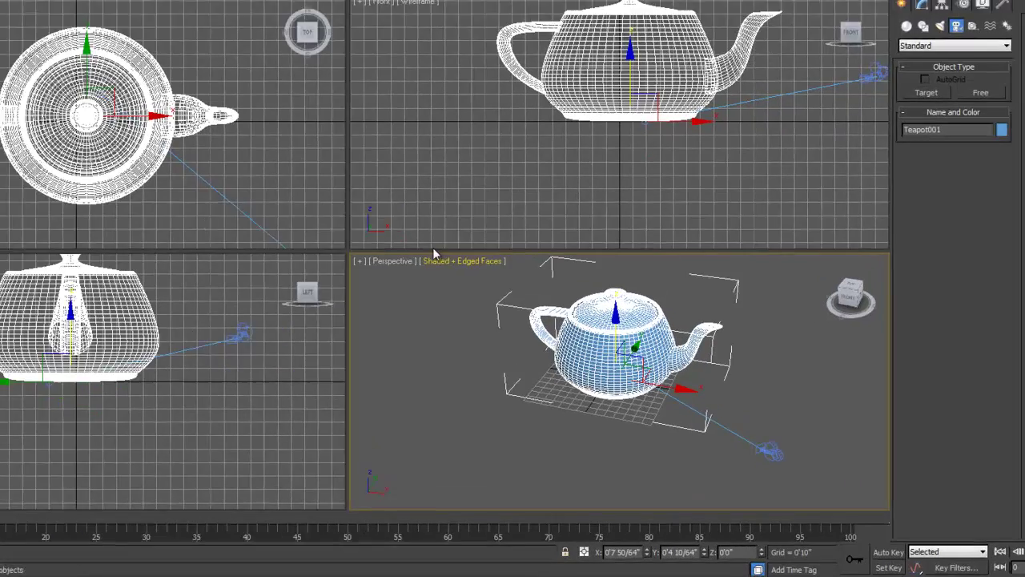
middle_drag(370, 234, 357, 232)
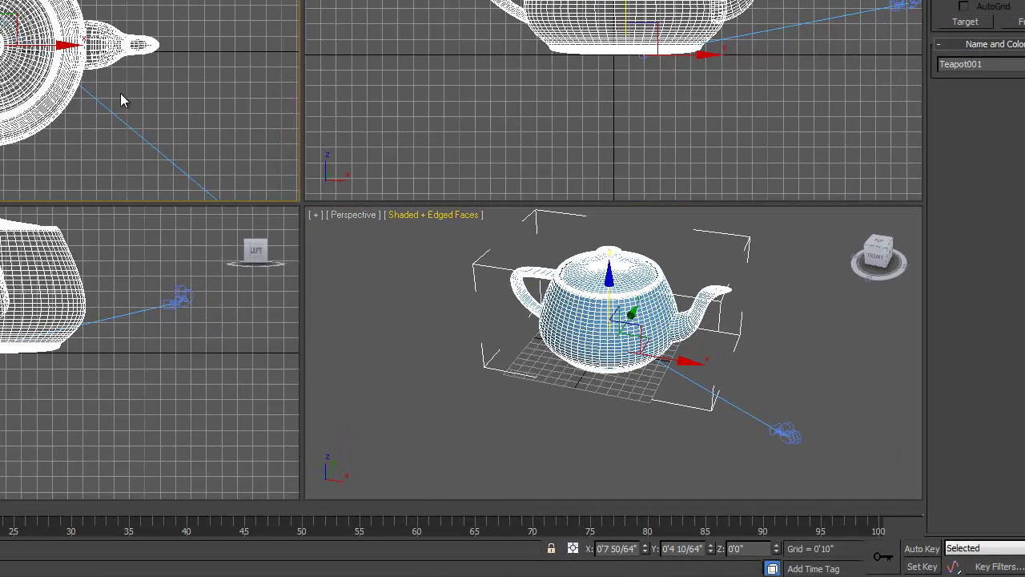
middle_drag(199, 303, 197, 366)
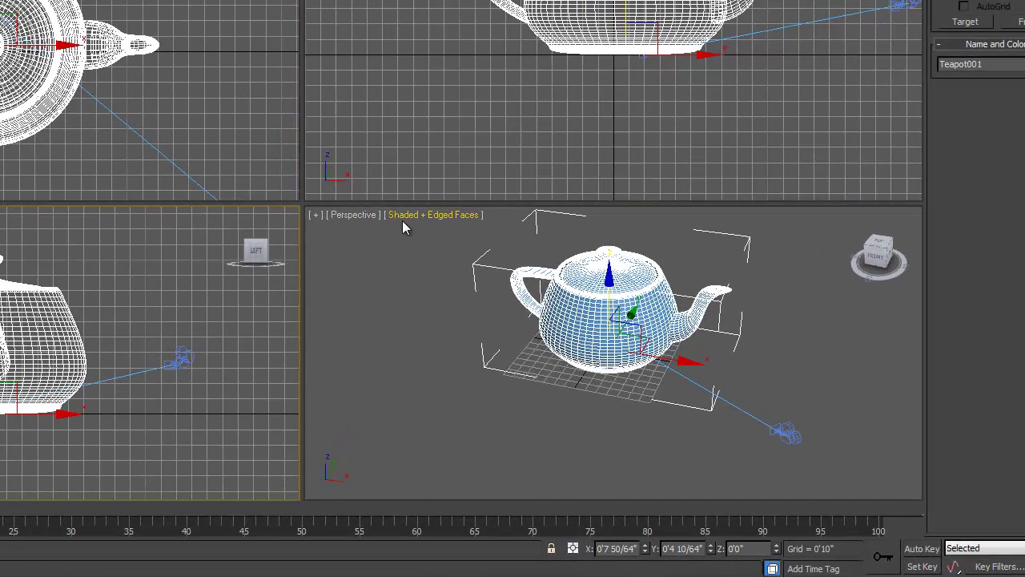
click(347, 216)
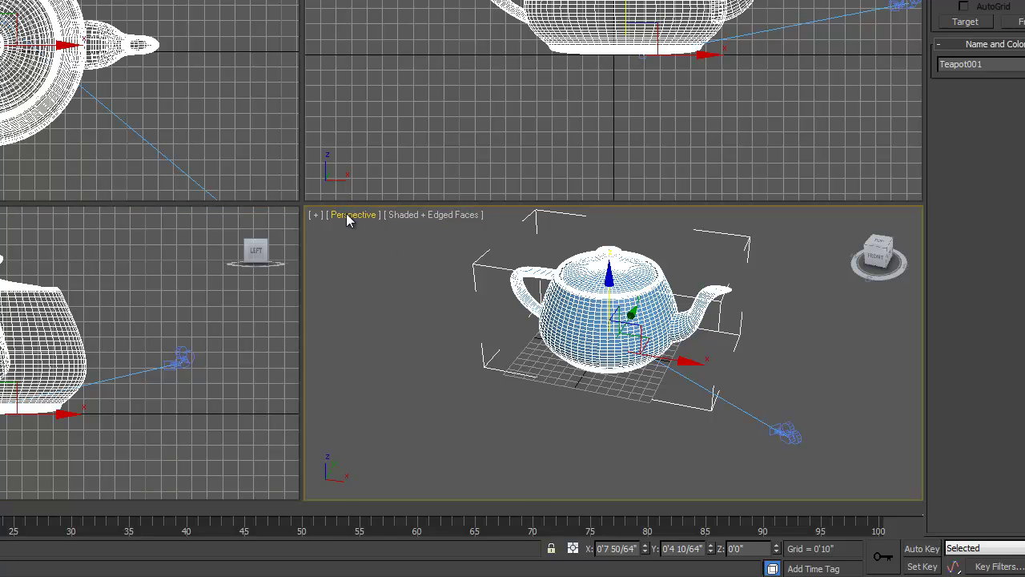
click(346, 216)
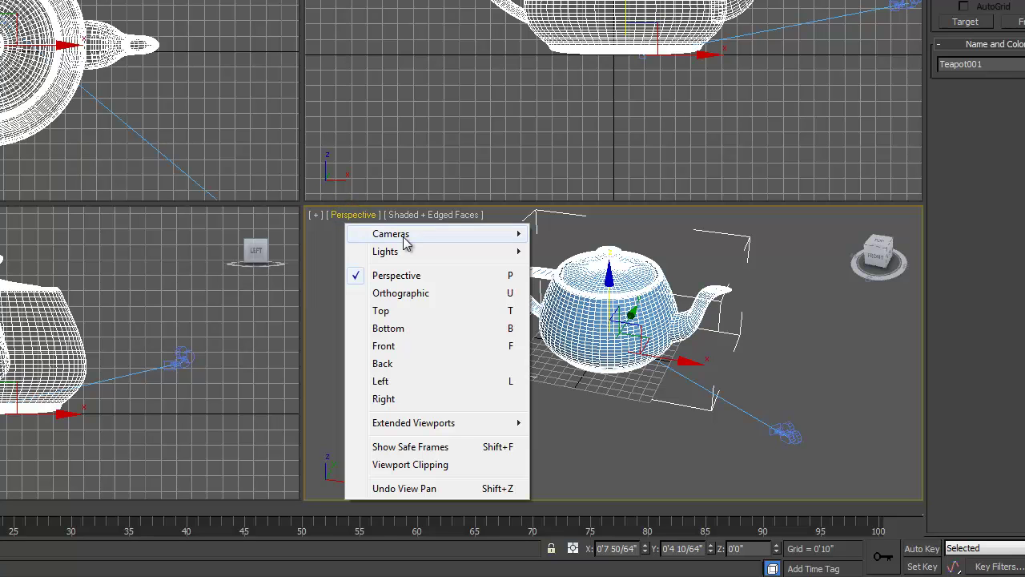
mouse_move(407, 240)
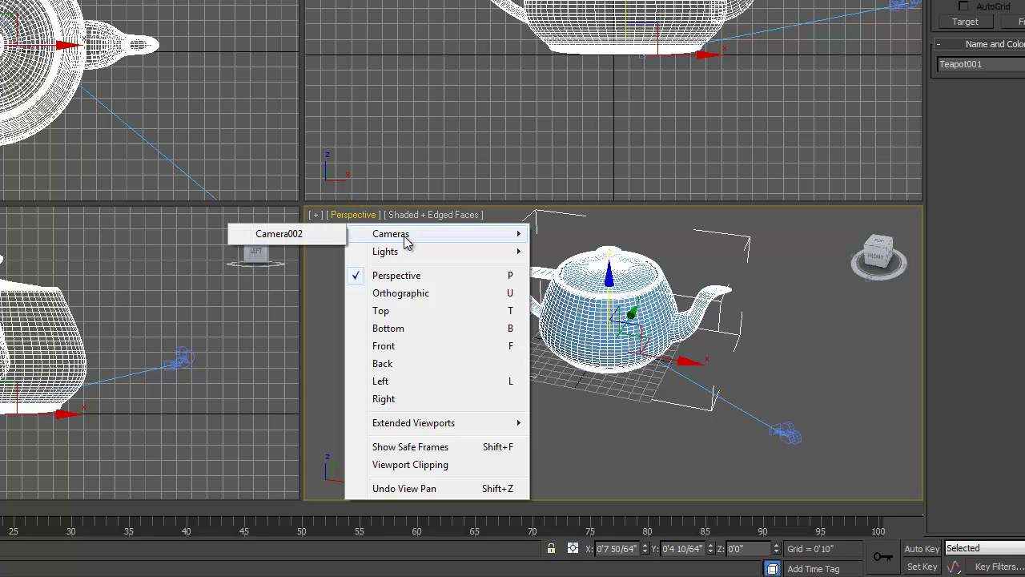
click(306, 237)
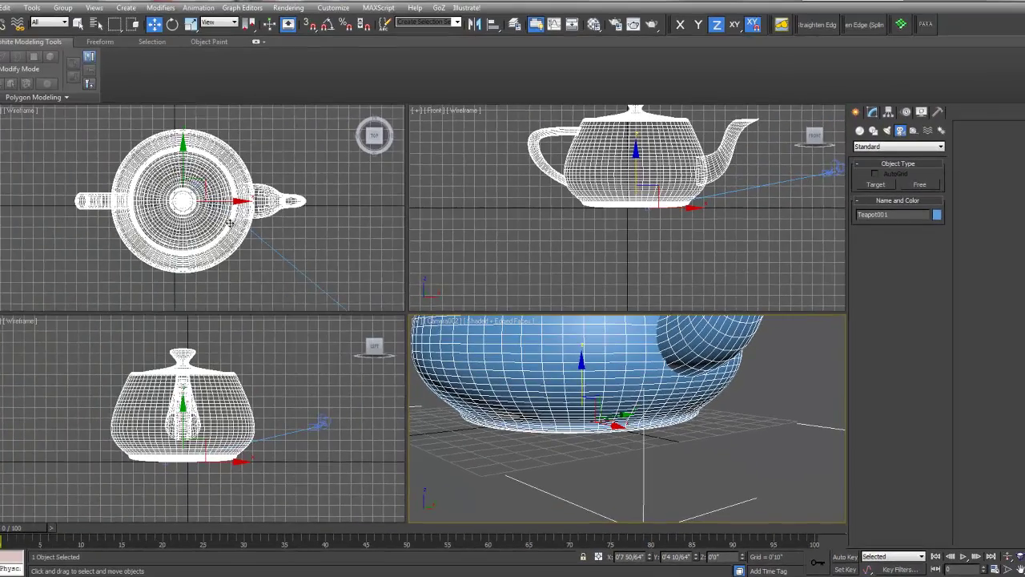
Select the camera's target and raise it from the teapot's base to the middle of its body in the Left viewport.
middle_drag(63, 85, 79, 109)
scroll(9, 65, up, 4)
scroll(192, 210, down, 3)
scroll(213, 461, up, 8)
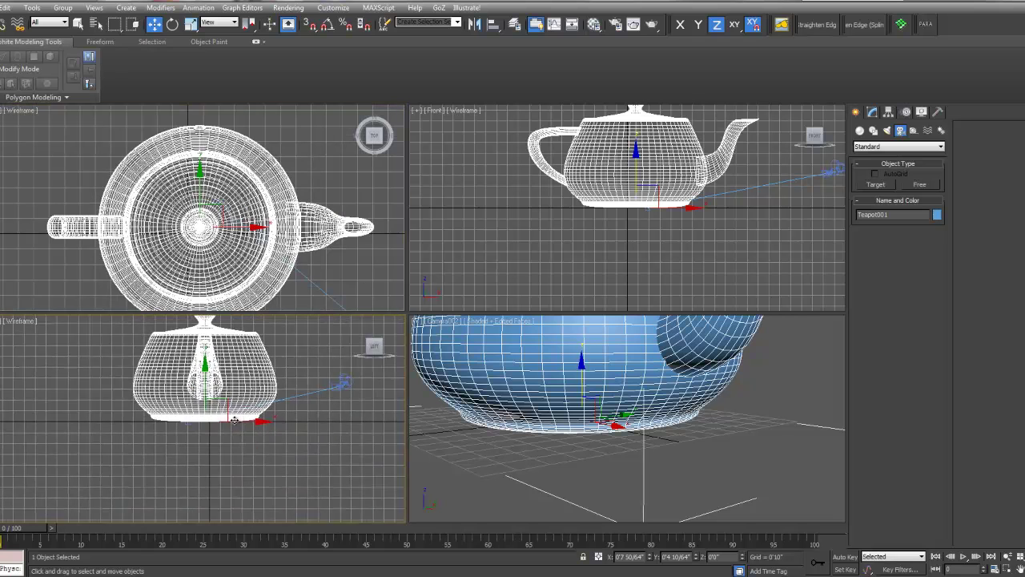
click(188, 441)
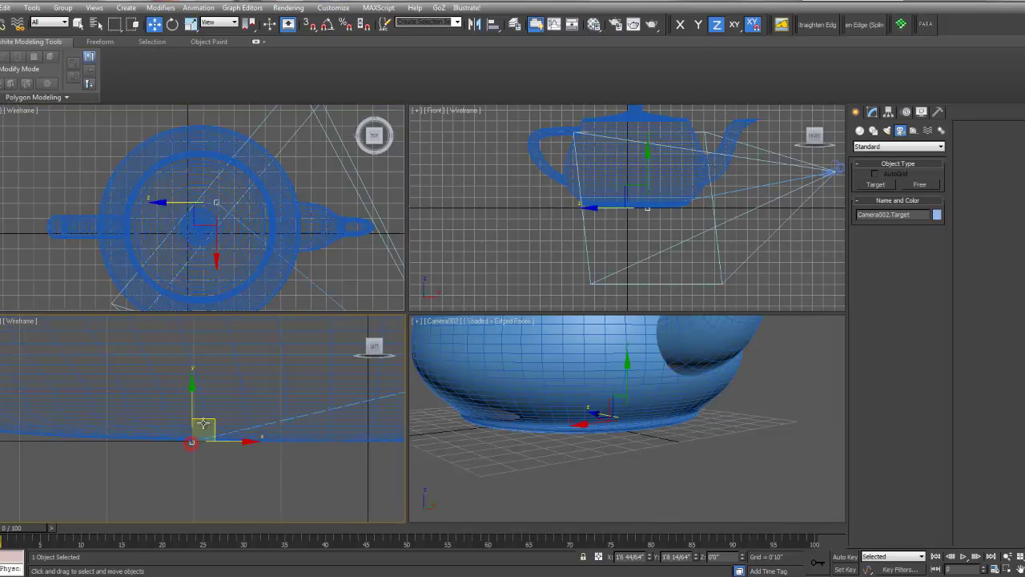
drag(192, 398, 193, 311)
scroll(221, 405, down, 3)
scroll(220, 405, down, 5)
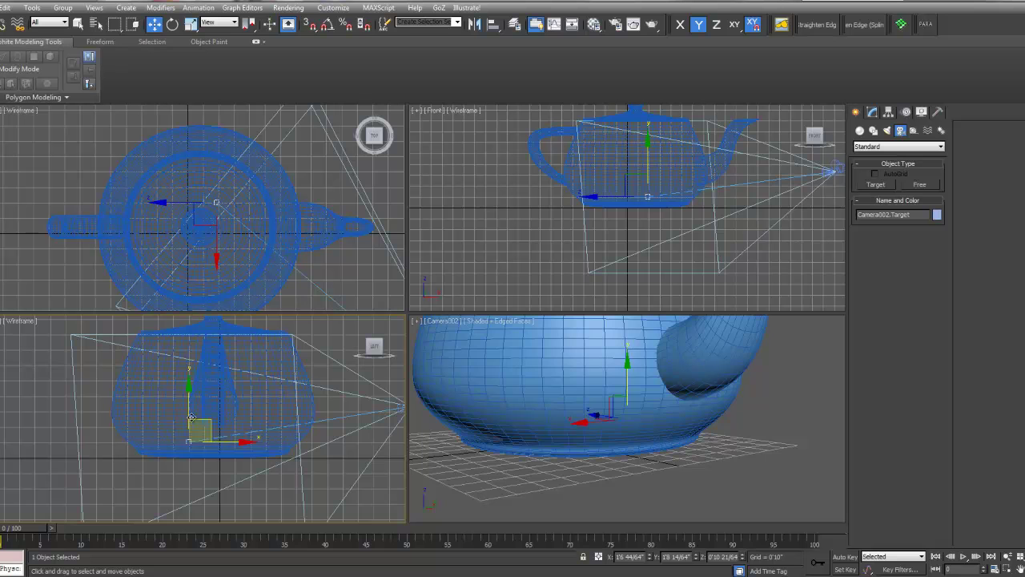
drag(202, 422, 272, 392)
Move Camera002 farther out along the X axis and raise it in the Front viewport so it looks down at the teapot.
middle_drag(759, 223, 525, 270)
click(566, 232)
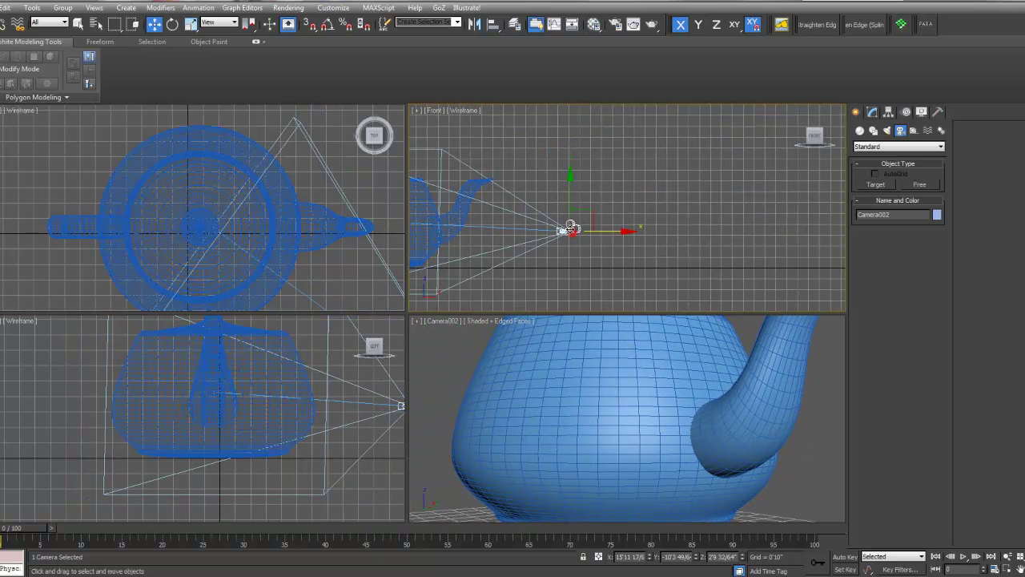
drag(565, 232, 676, 231)
drag(674, 194, 607, 81)
middle_drag(633, 186, 661, 221)
scroll(661, 222, down, 2)
drag(716, 163, 672, 164)
middle_drag(541, 242, 580, 241)
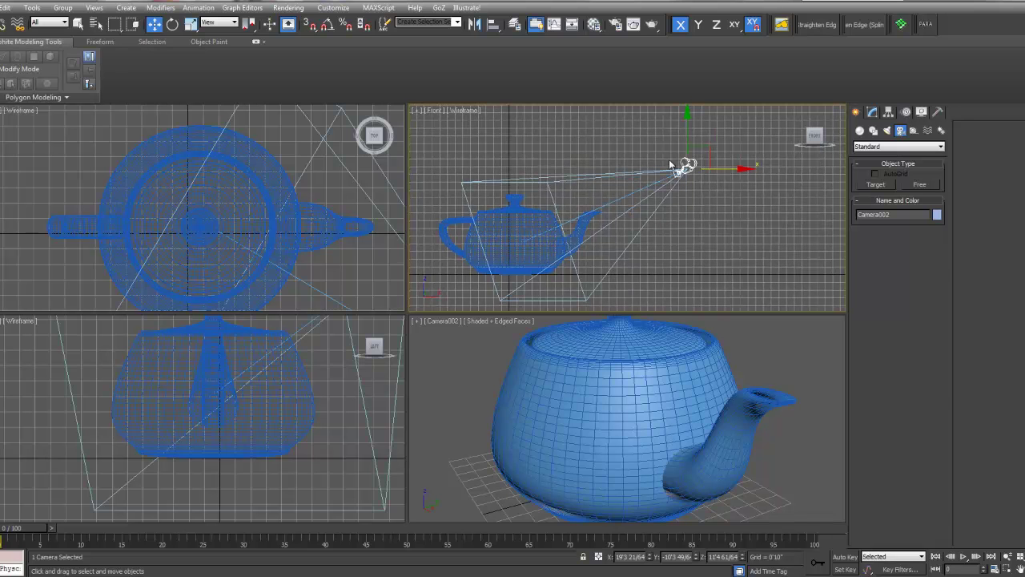
middle_drag(645, 161, 655, 152)
middle_drag(621, 197, 684, 199)
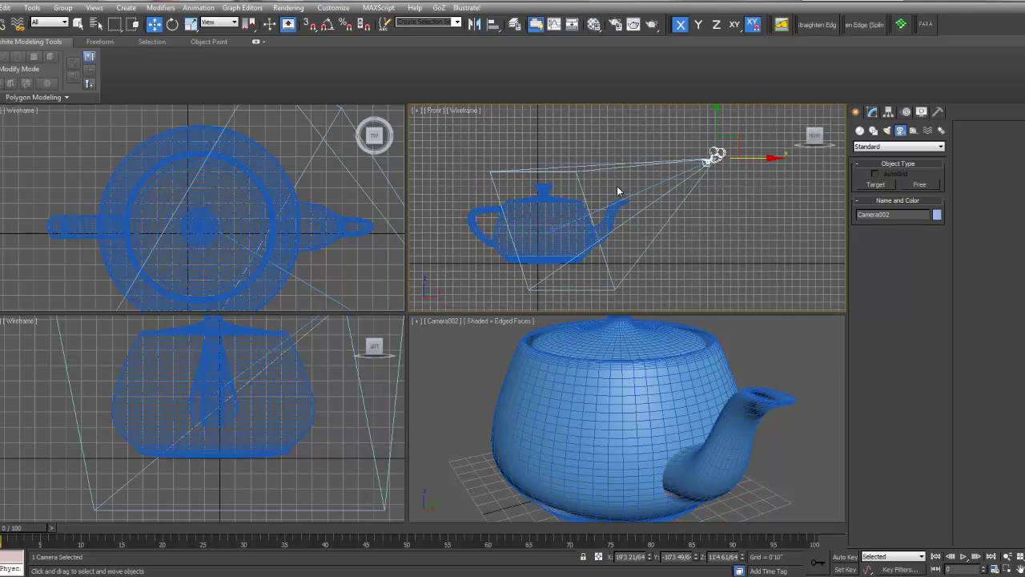
middle_drag(628, 245, 633, 242)
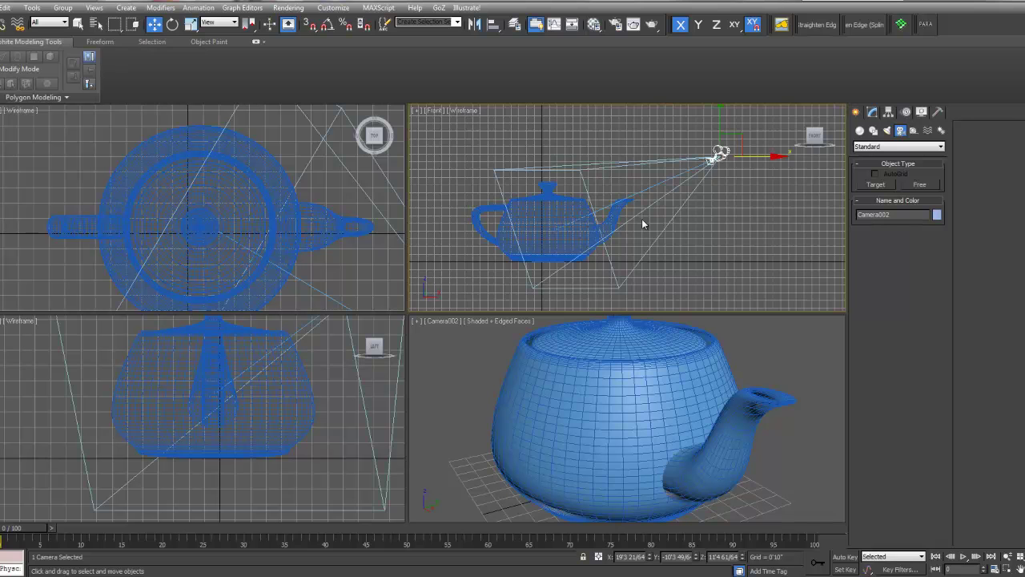
middle_drag(725, 154, 696, 176)
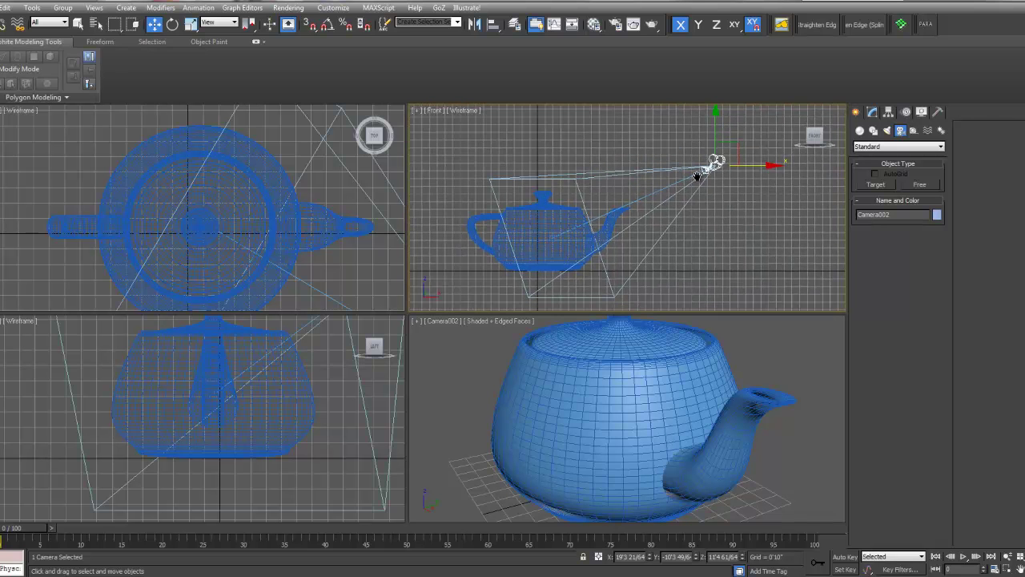
Show the parameters of Camera002 and apply the 24mm stock lens.
click(873, 114)
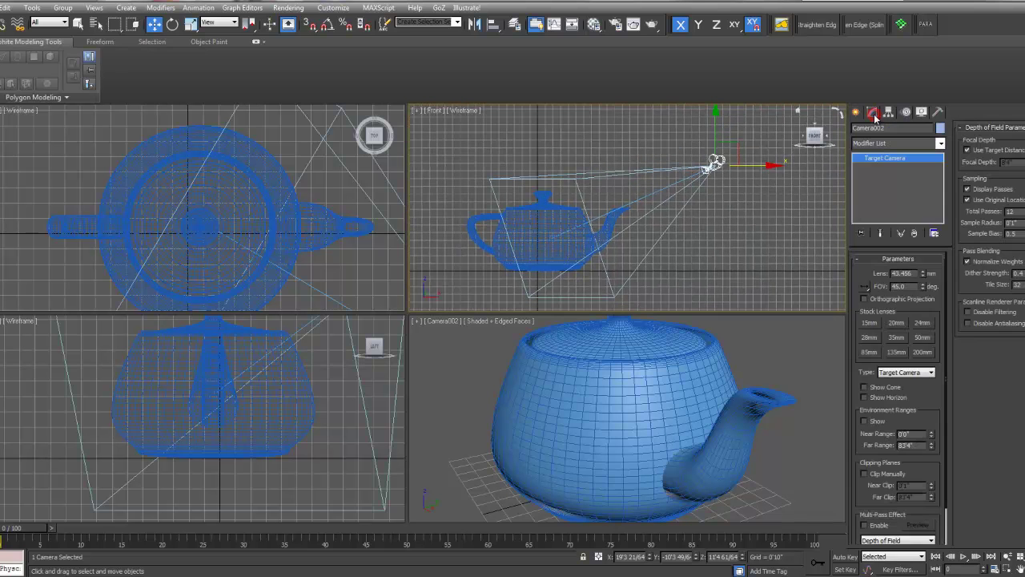
click(552, 241)
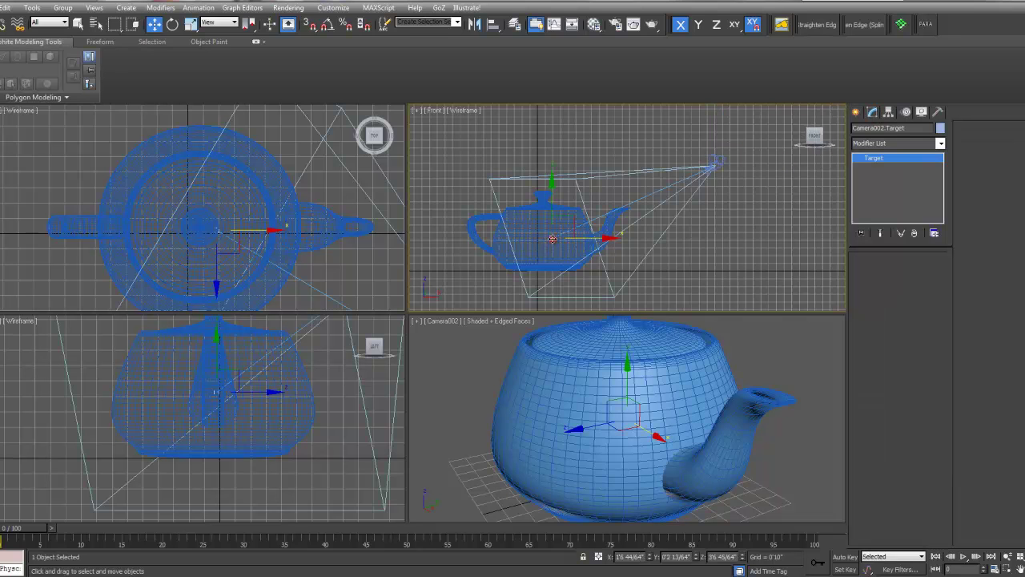
click(718, 161)
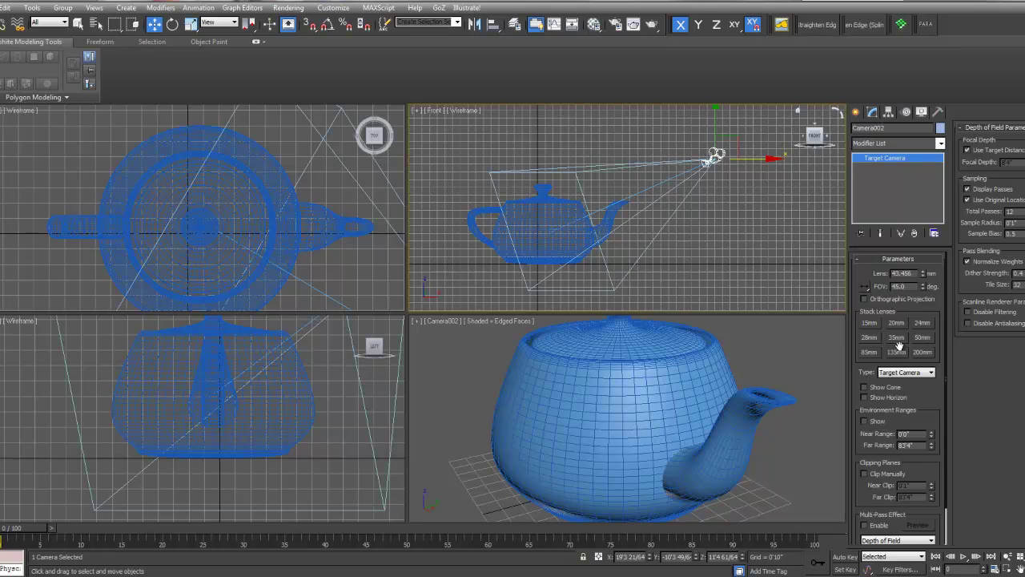
double_click(904, 273)
click(922, 322)
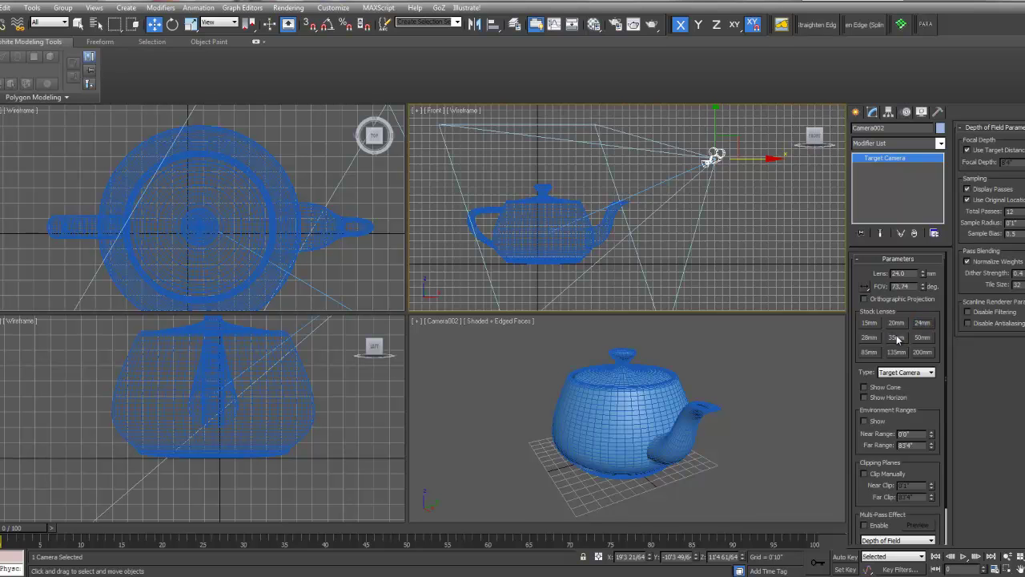
Compare the 35mm, 28mm and 20mm stock lenses in the camera view, ending on the 24mm lens.
click(896, 337)
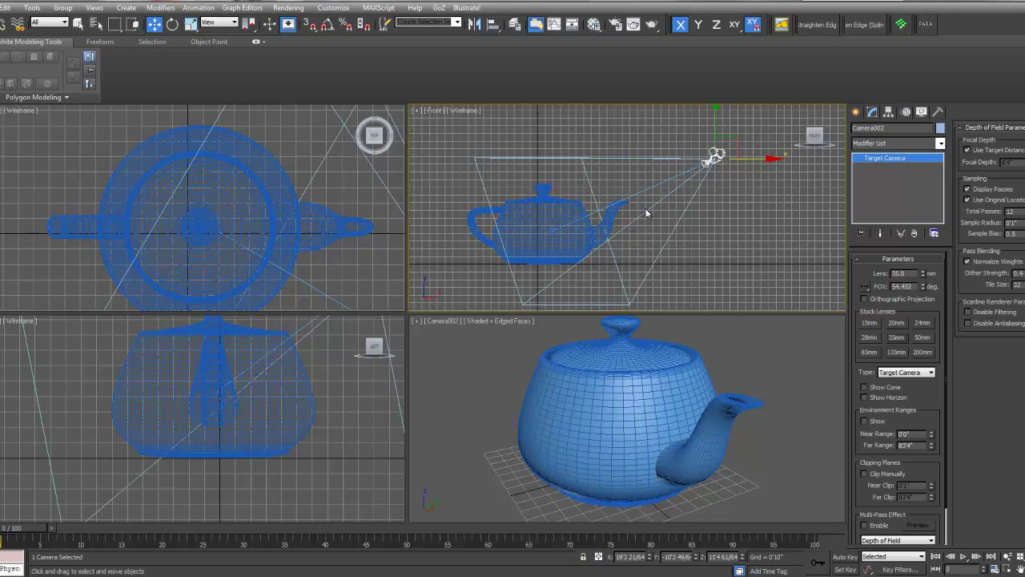
click(896, 322)
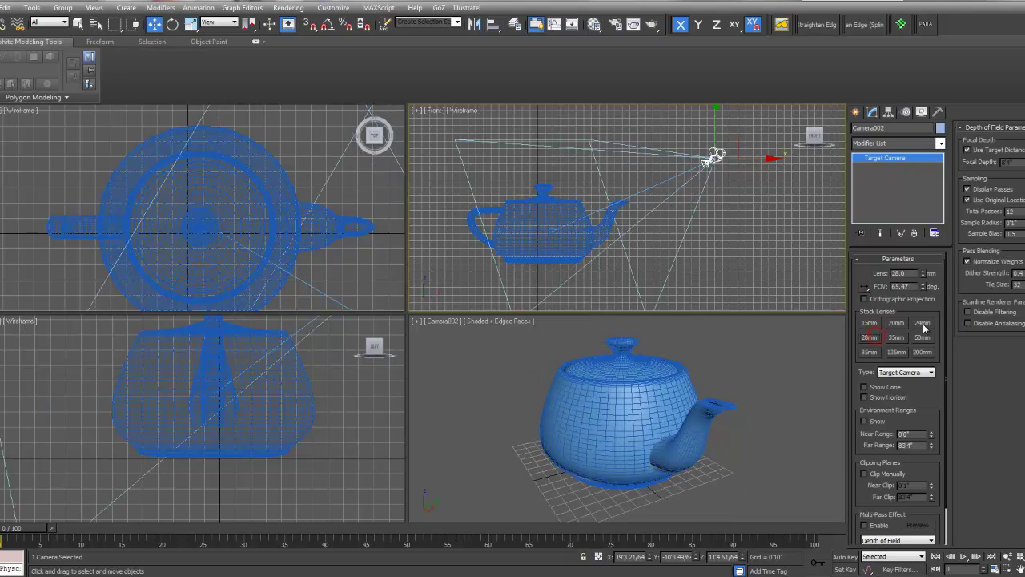
click(922, 322)
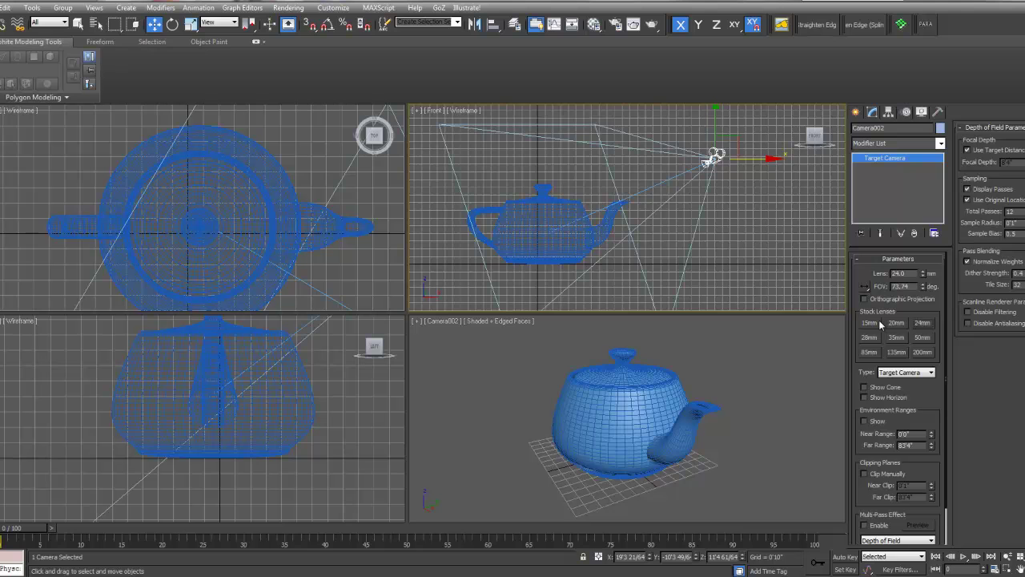
click(894, 323)
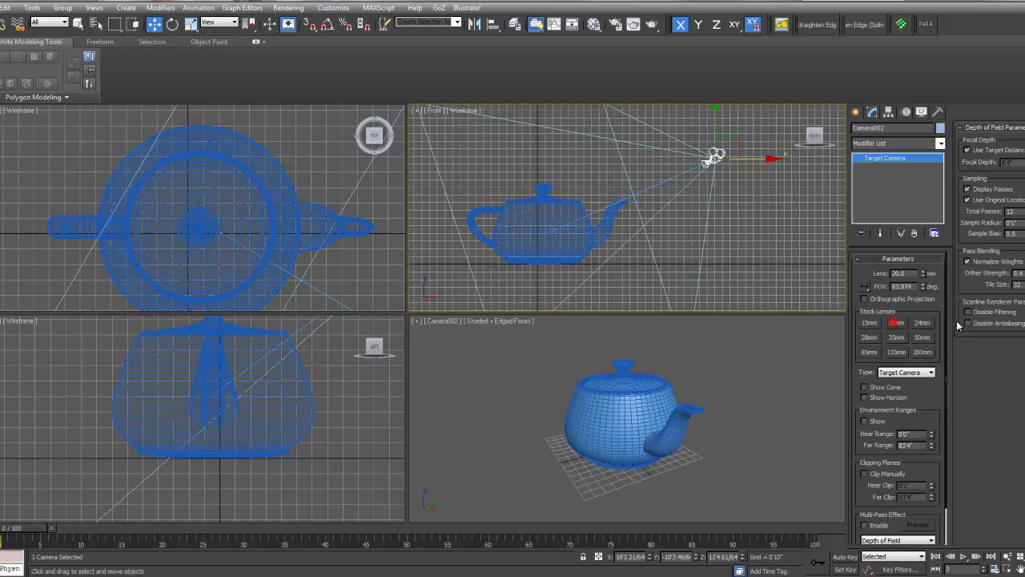
click(921, 323)
click(897, 323)
click(924, 323)
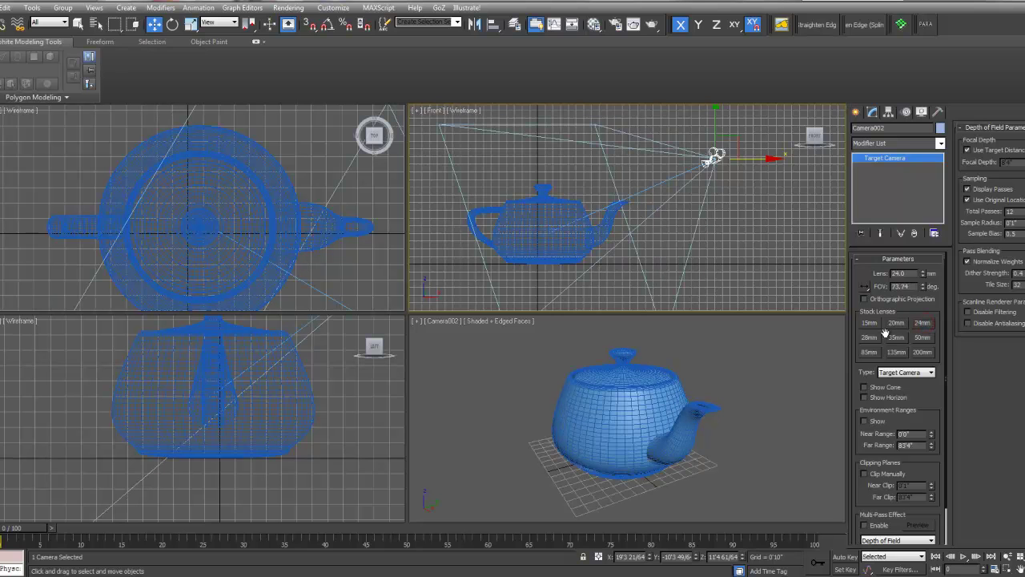
Try the longer 85mm, 135mm and 50mm stock lenses on the camera, then set it back to 24mm.
click(868, 353)
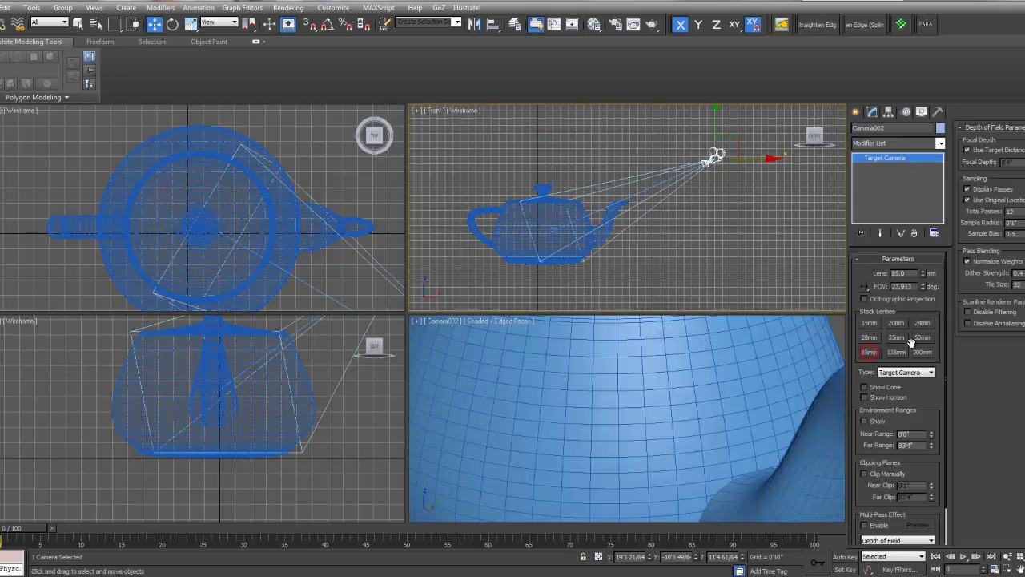
click(895, 353)
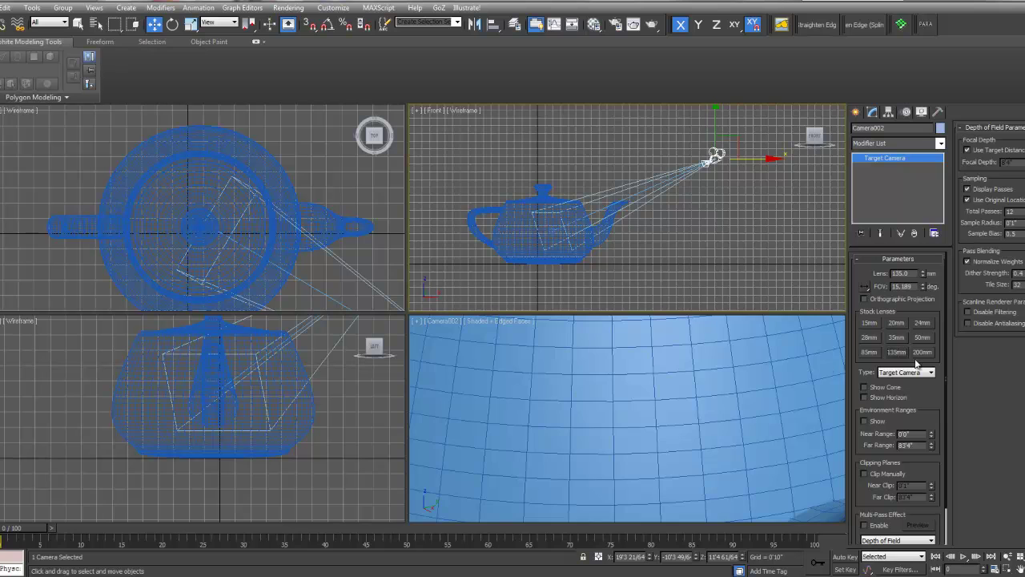
click(922, 338)
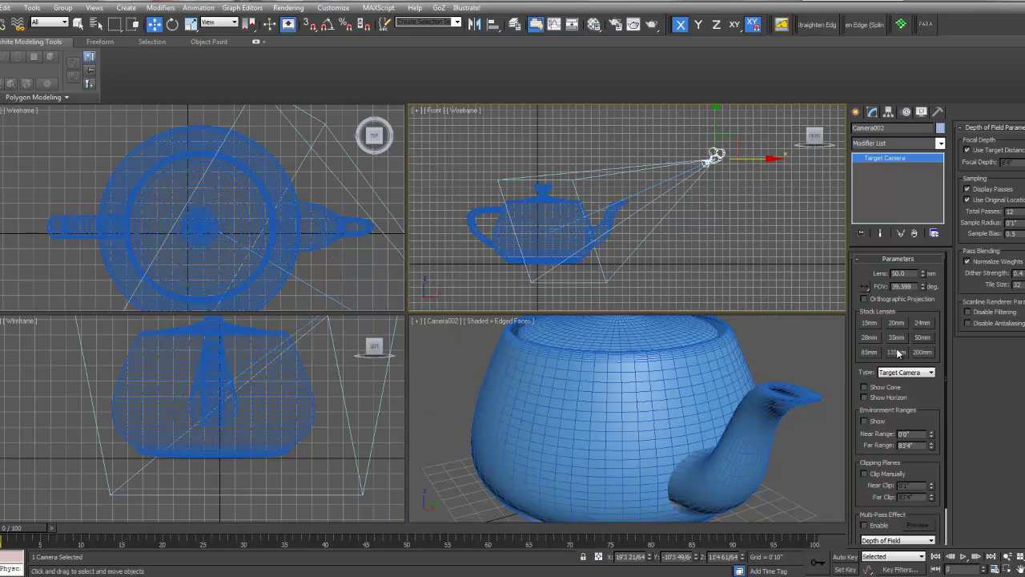
click(897, 352)
click(895, 337)
click(922, 323)
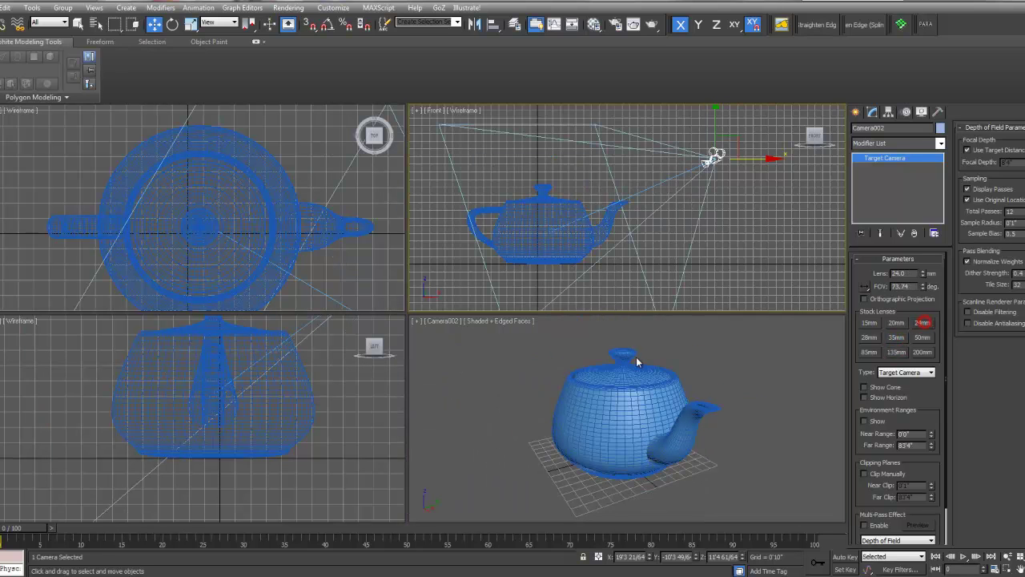
Move Camera002 closer to the teapot along the X axis, lower it slightly in the Front viewport, and deselect it.
drag(753, 158, 733, 159)
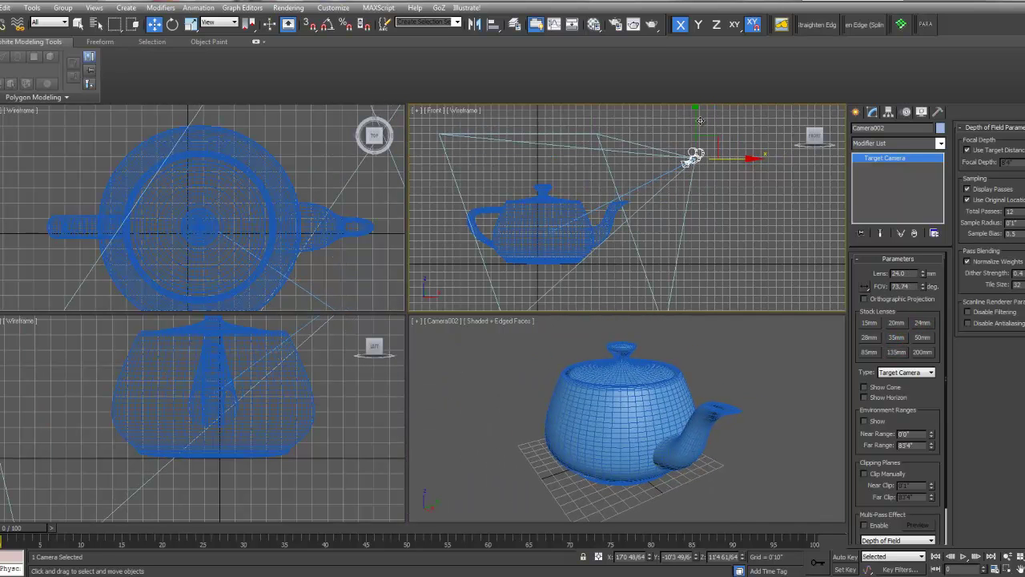
drag(696, 121, 696, 134)
drag(731, 170, 715, 171)
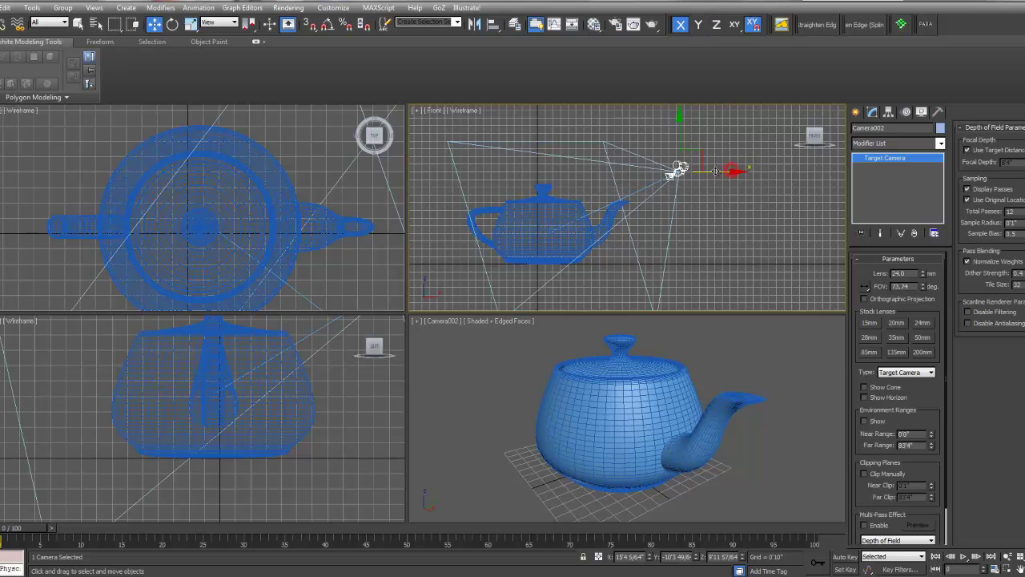
click(699, 353)
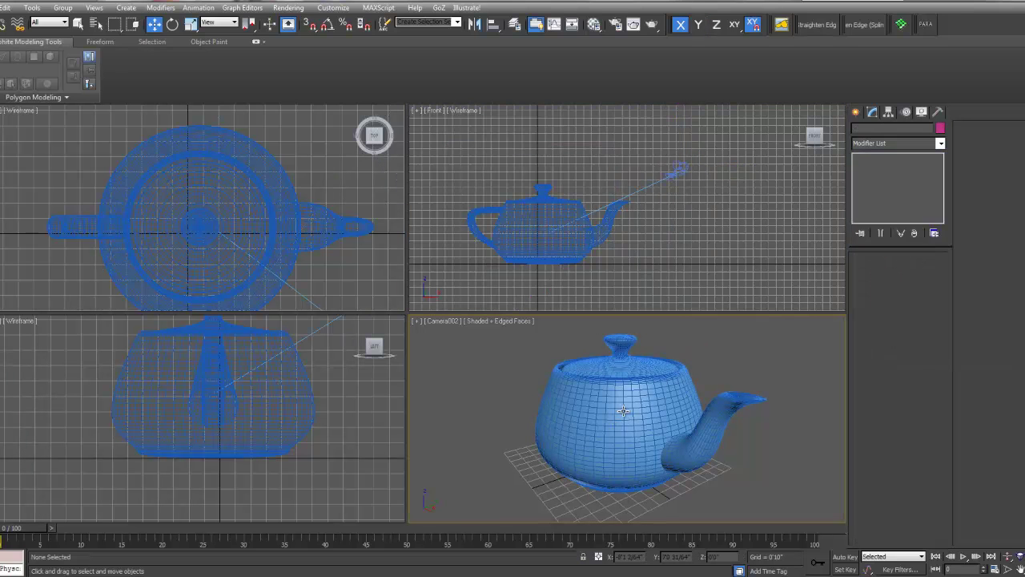
mouse_move(627, 403)
middle_down()
mouse_move(664, 451)
mouse_move(624, 403)
middle_up()
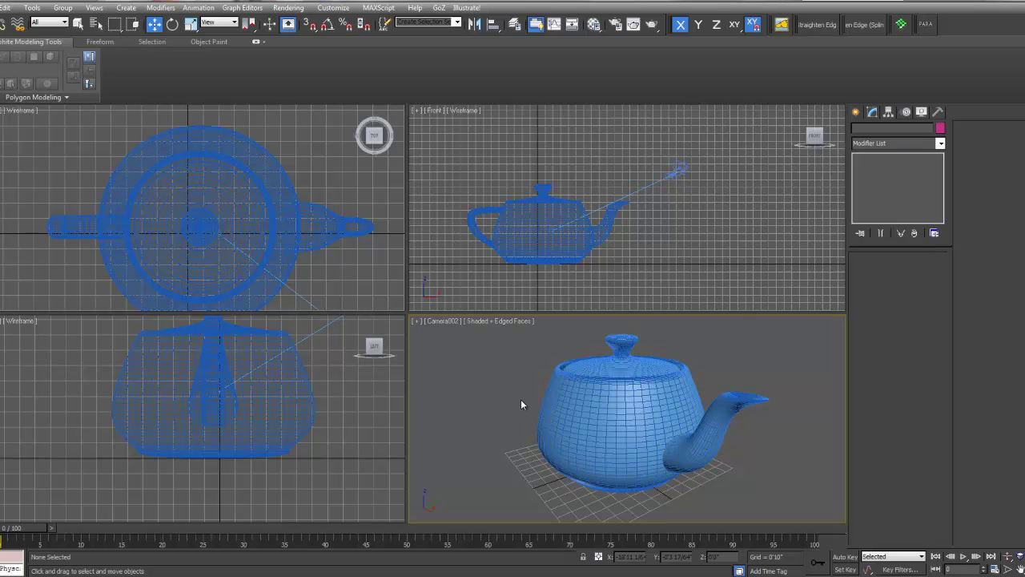
Switch the Camera002 viewport back to Perspective and orbit to a closer, raised view from the teapot's handle side.
click(442, 321)
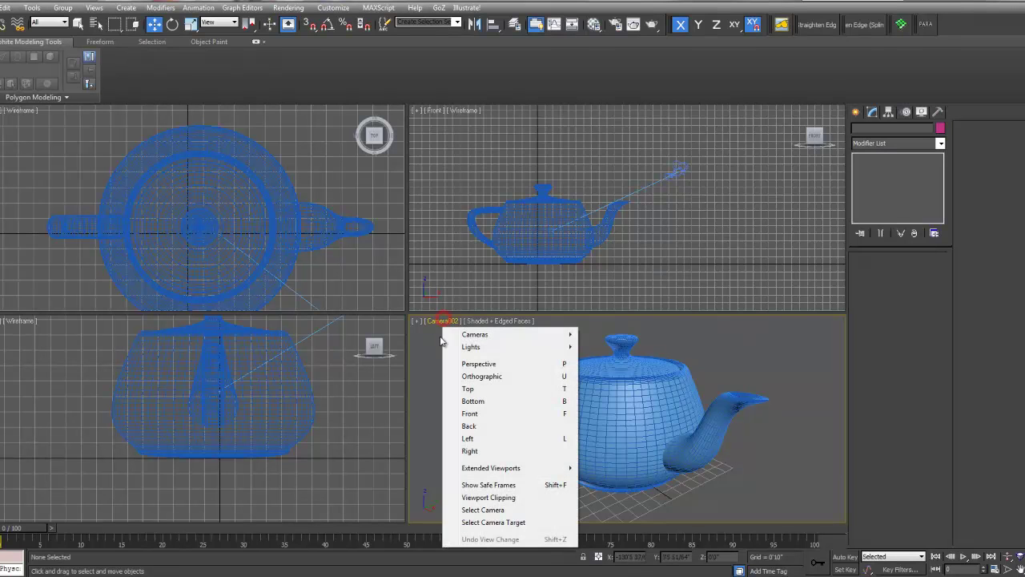
click(487, 363)
alt+middle_drag(685, 446, 639, 430)
scroll(616, 421, up, 2)
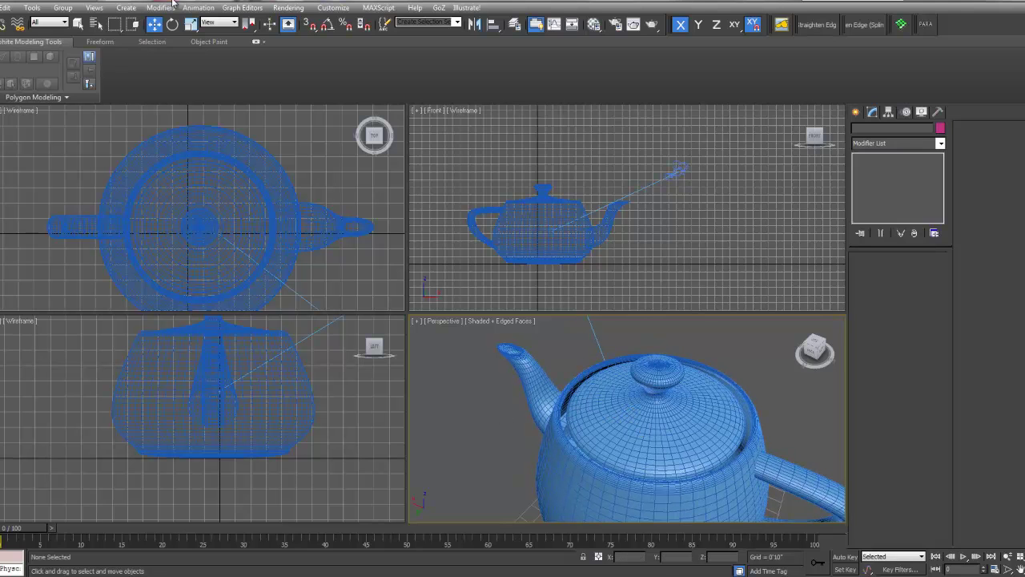
Create a camera from the current Perspective view and lower it very slightly in the Front viewport.
click(126, 8)
mouse_move(159, 195)
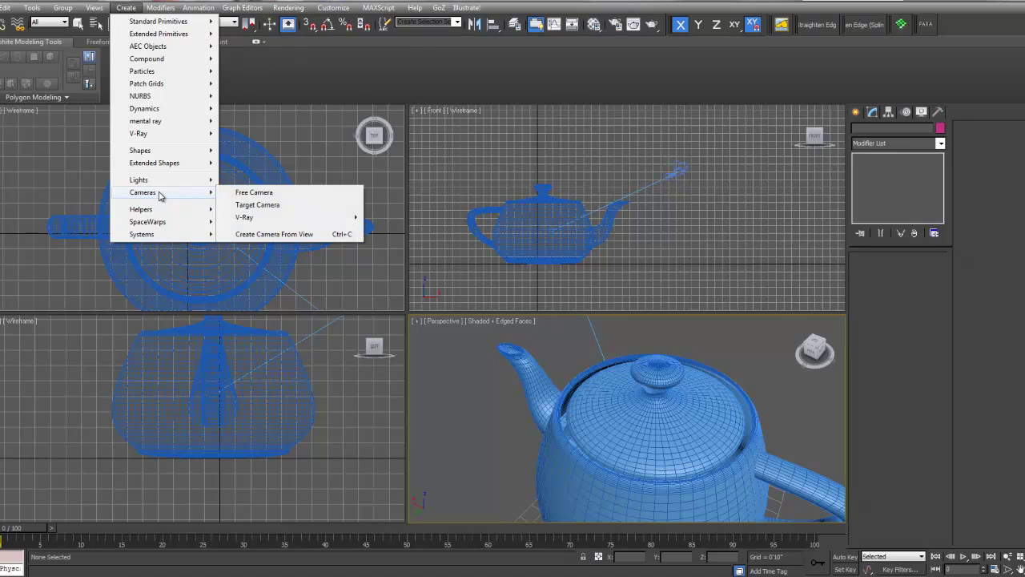
click(285, 234)
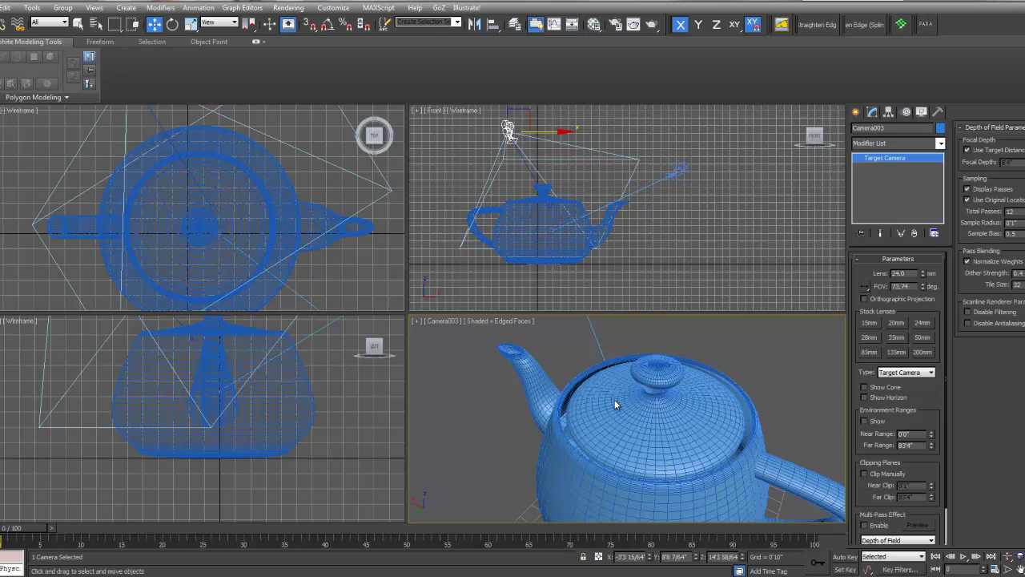
middle_drag(479, 166, 485, 206)
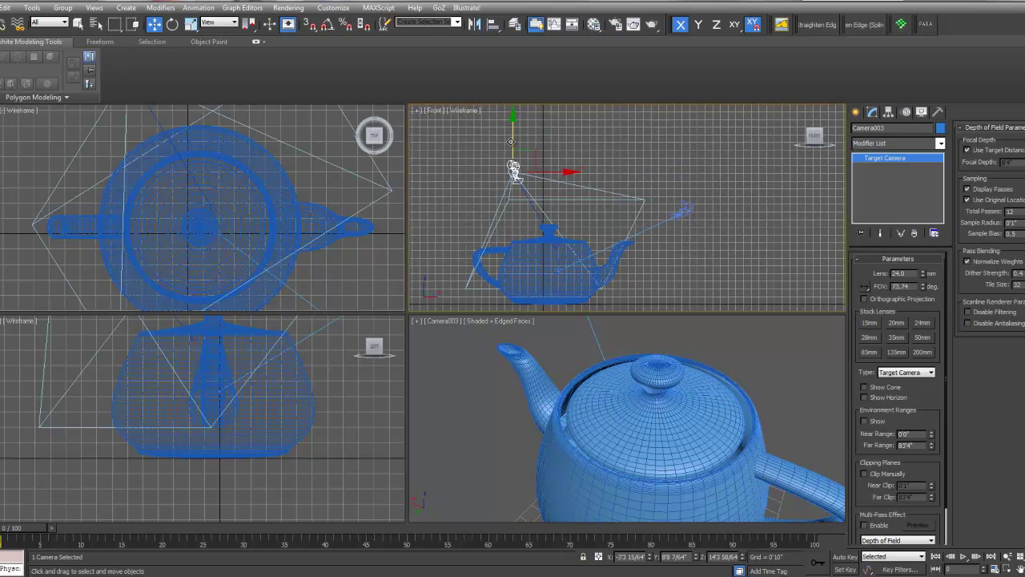
mouse_move(510, 141)
mouse_down()
mouse_move(508, 125)
mouse_move(508, 142)
mouse_up()
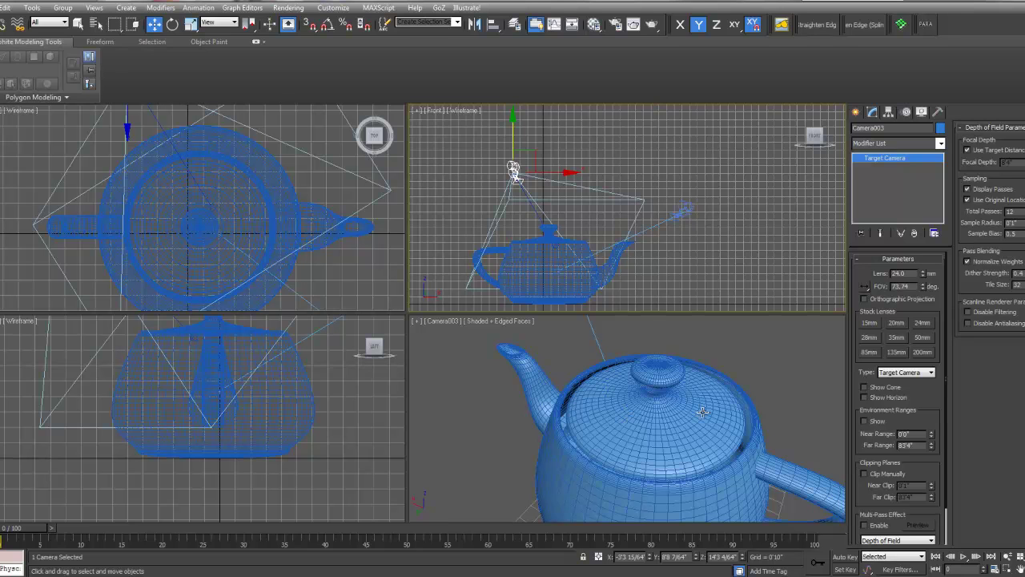